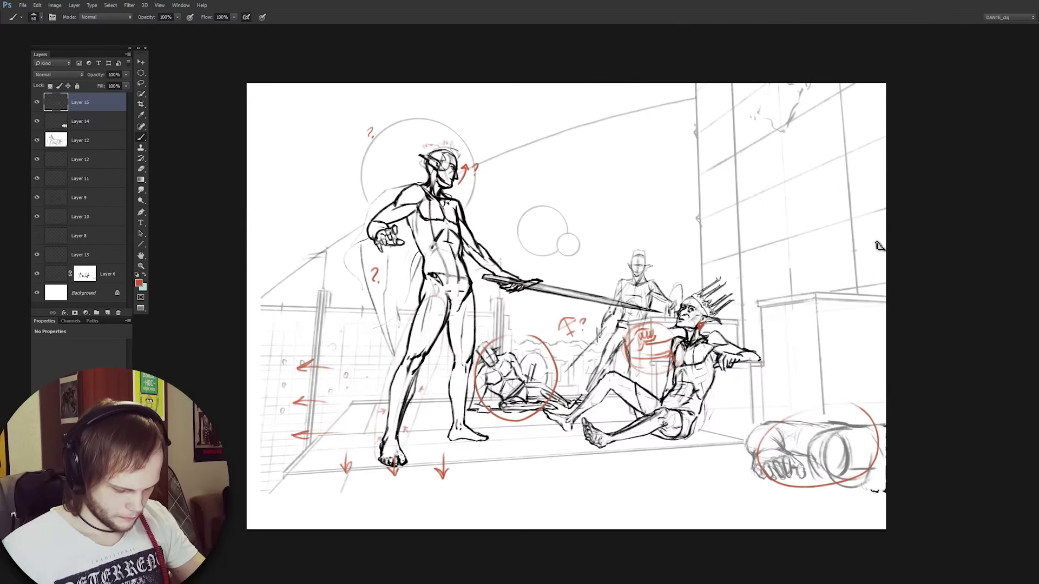
Step: Extend the canvas on the side behind the standing swordsman and fit the whole image in the window
key(ctrl+alt+c)
click(867, 183)
key(BackSpace)
text(500)
key(Return)
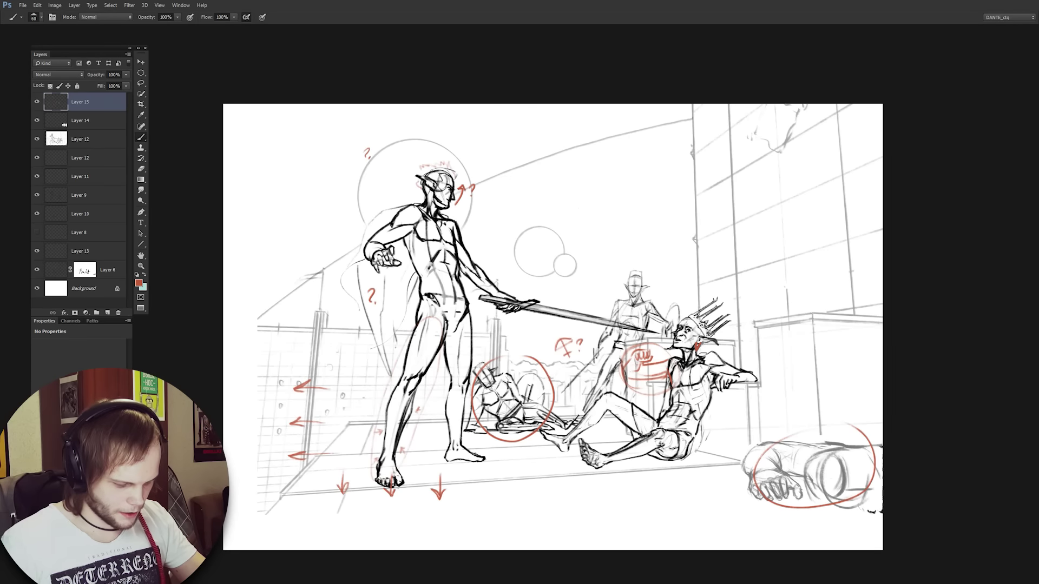
key(ctrl+0)
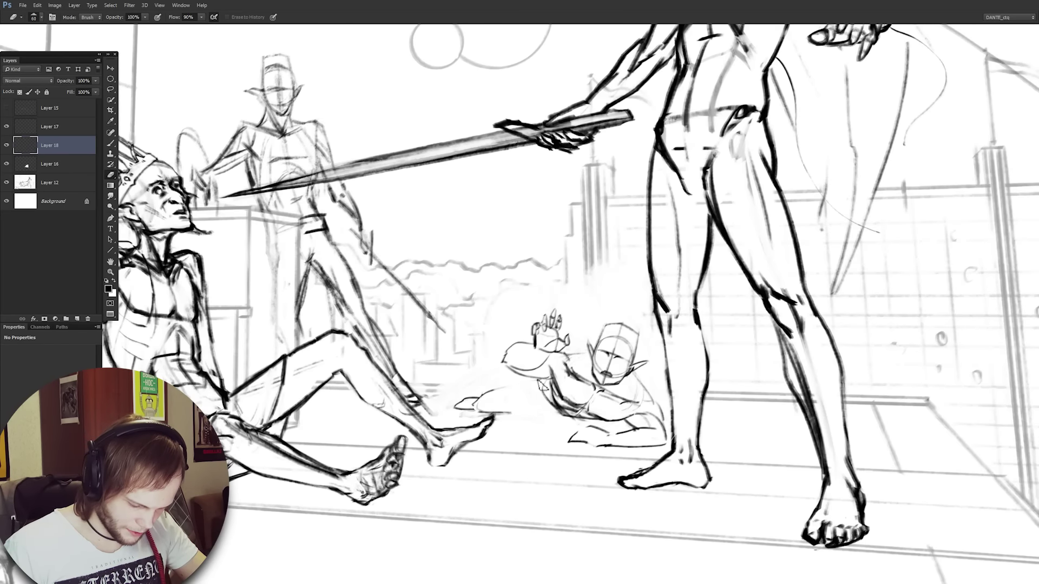
Step: Sketch the legs and lower body of the fallen background figure, plus a flat ellipse on the floor beside the standing figure
key(b)
drag(482, 399, 533, 376)
mouse_move(490, 413)
mouse_down()
mouse_move(549, 401)
mouse_move(570, 417)
mouse_up()
key(e)
key(b)
drag(541, 380, 557, 413)
drag(789, 415, 910, 432)
key(ctrl+z)
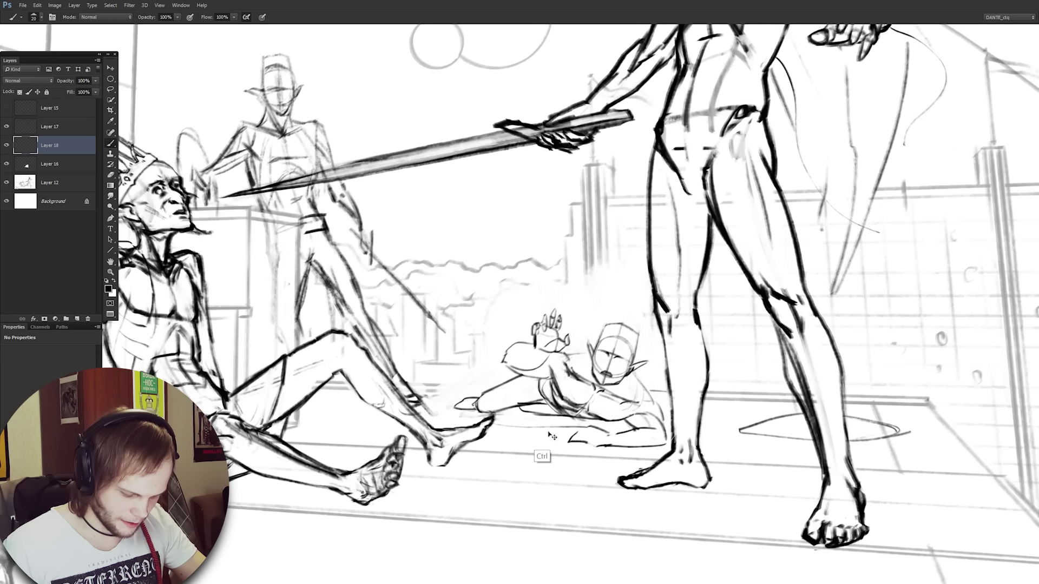
Step: Redraw the short lines on the floor beneath the fallen figure's forearm
mouse_move(582, 434)
mouse_down()
mouse_move(433, 419)
mouse_move(551, 448)
mouse_move(483, 420)
mouse_move(551, 448)
mouse_up()
key(ctrl+z)
key(ctrl+z)
key(ctrl+z)
drag(568, 433, 437, 422)
drag(565, 439, 489, 435)
Step: Check the full mirrored composition against the red notes, hide the notes on Layer 15 and make Layer 17 active
key(ctrl+0)
key(F2)
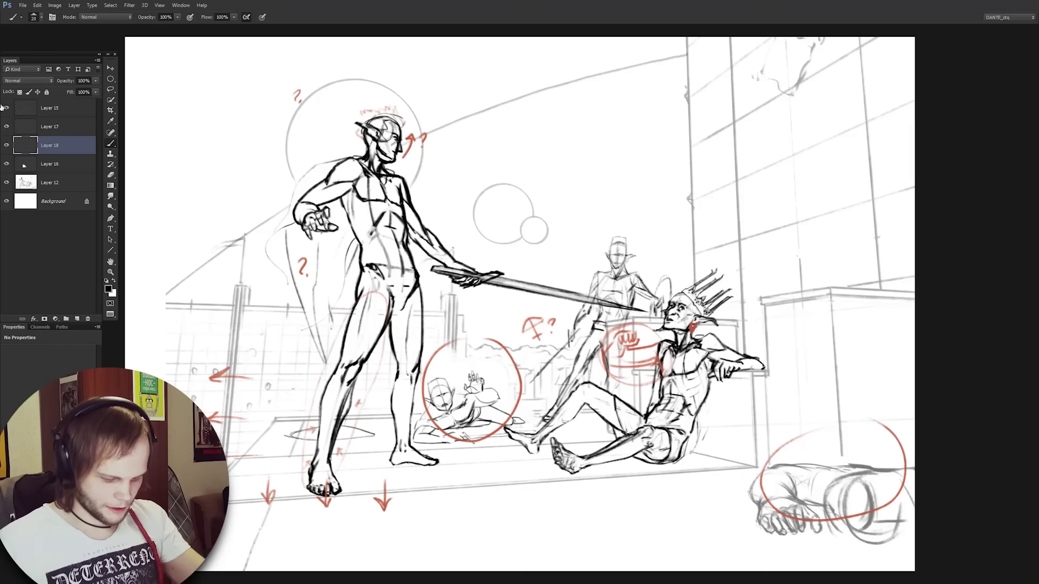
click(6, 108)
click(49, 127)
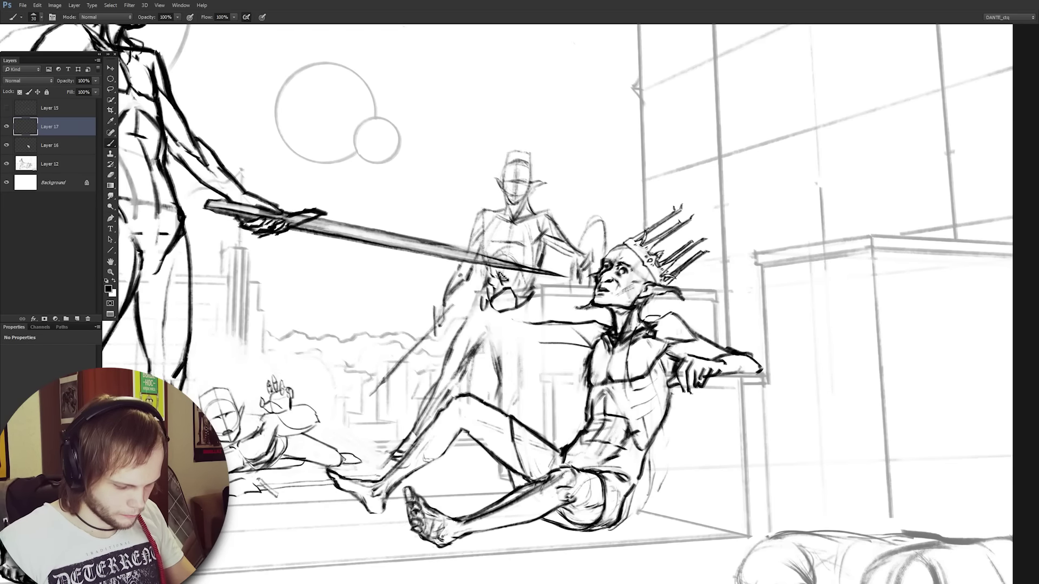
Step: Sketch the seated king's raised hand and forearm on Layer 17 and mirror the view to check it
click(50, 146)
key(x)
key(x)
click(50, 126)
key(e)
key(b)
drag(520, 309, 543, 327)
key(e)
key(b)
key(ctrl+shift+h)
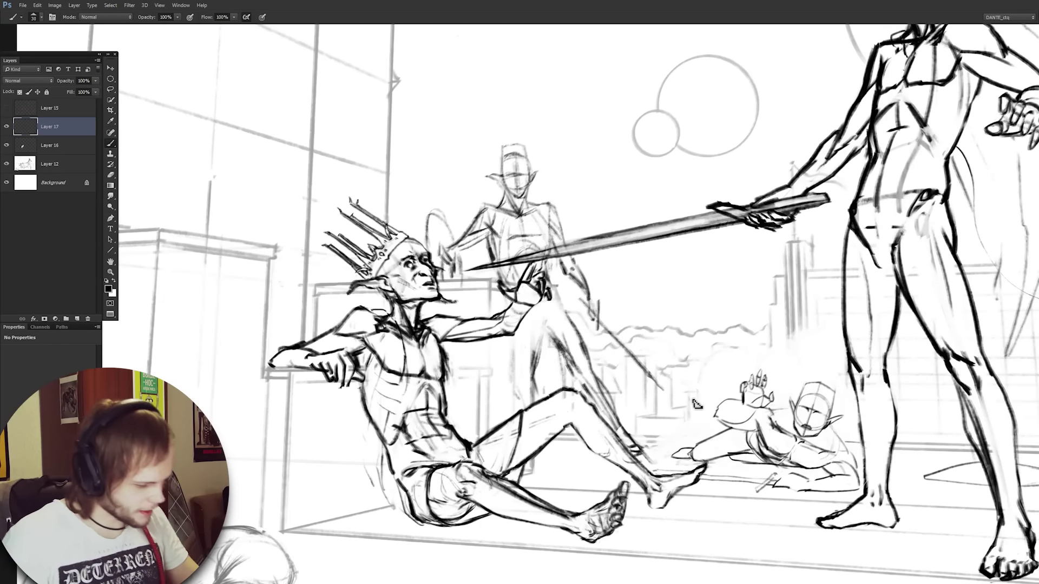
Step: On a new layer, draw an alternative reaching arm for the seated king, with the hand bent down at the wrist
click(77, 318)
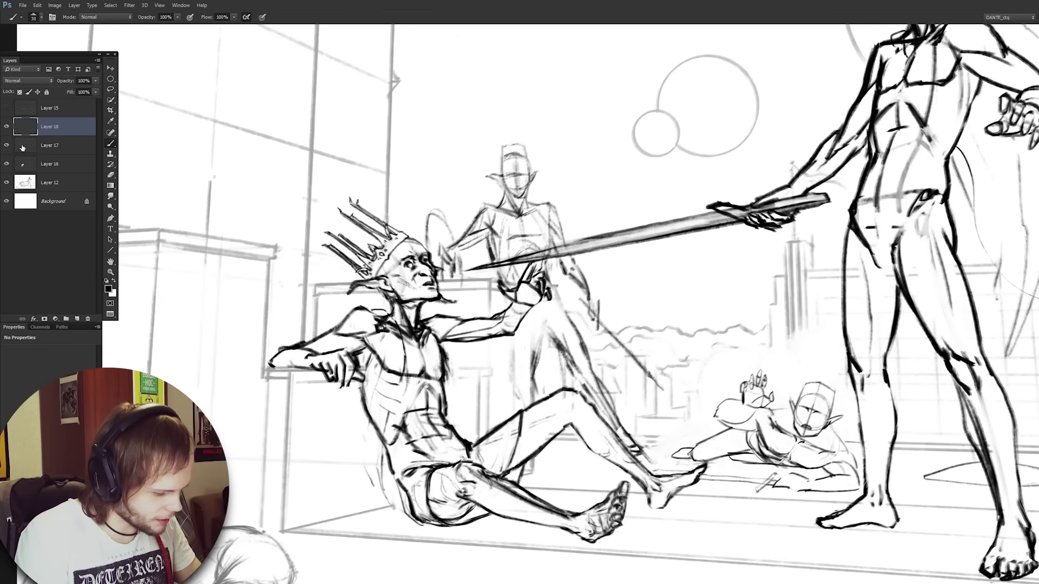
drag(476, 326, 553, 309)
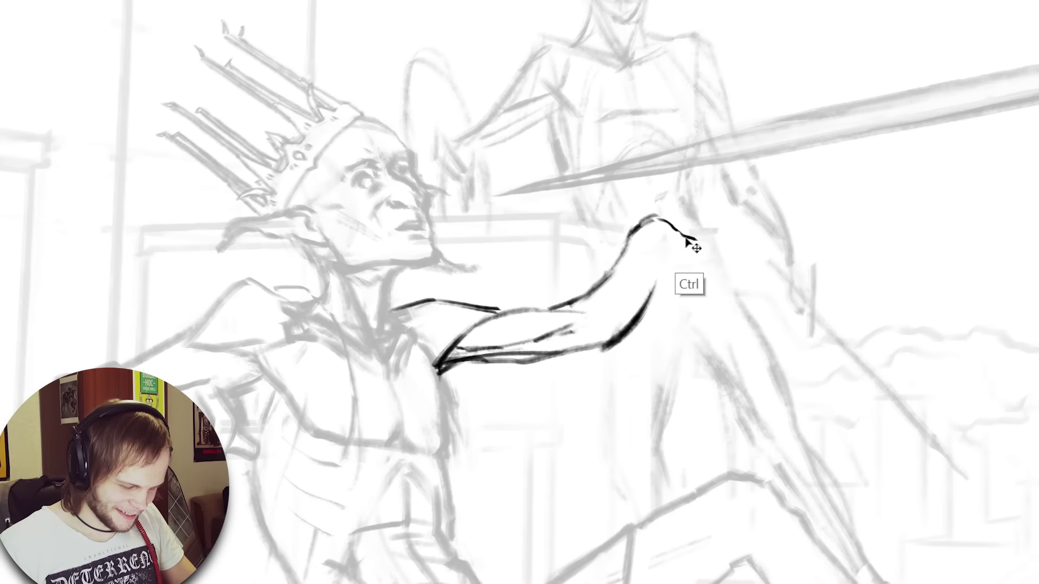
drag(670, 267, 645, 296)
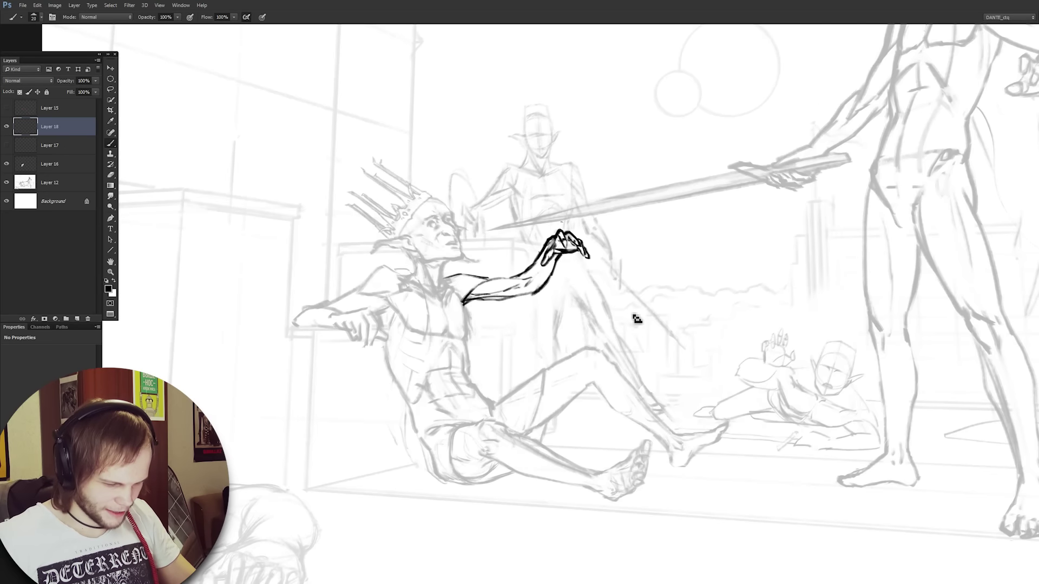
key(h)
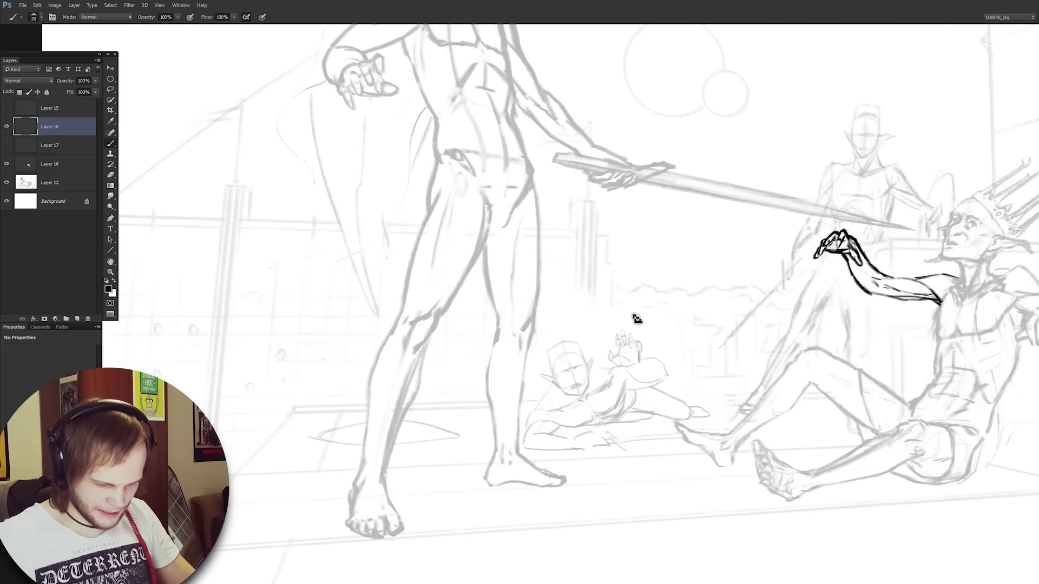
drag(888, 318, 575, 320)
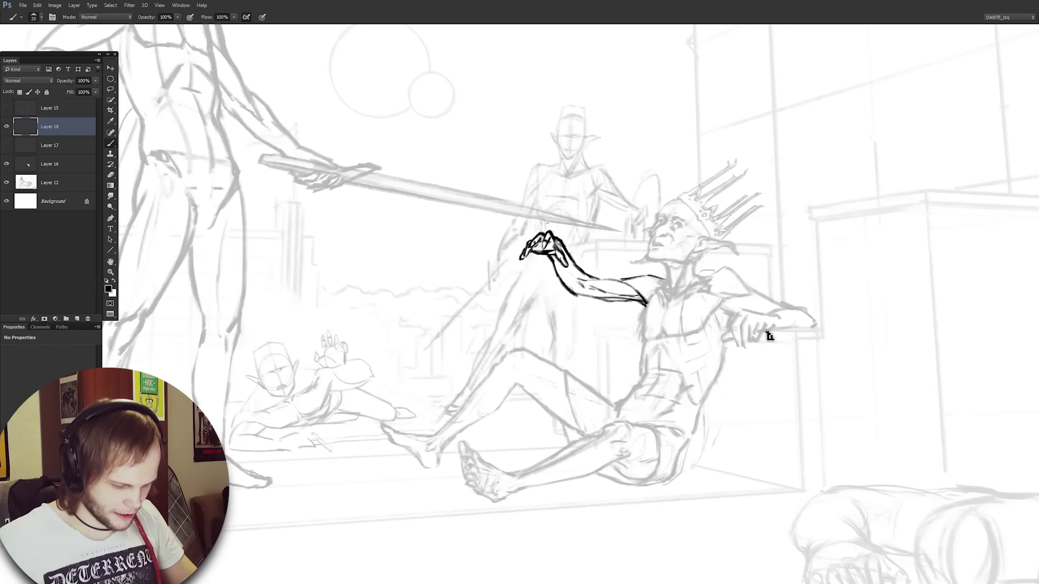
scroll(638, 314, up, 2)
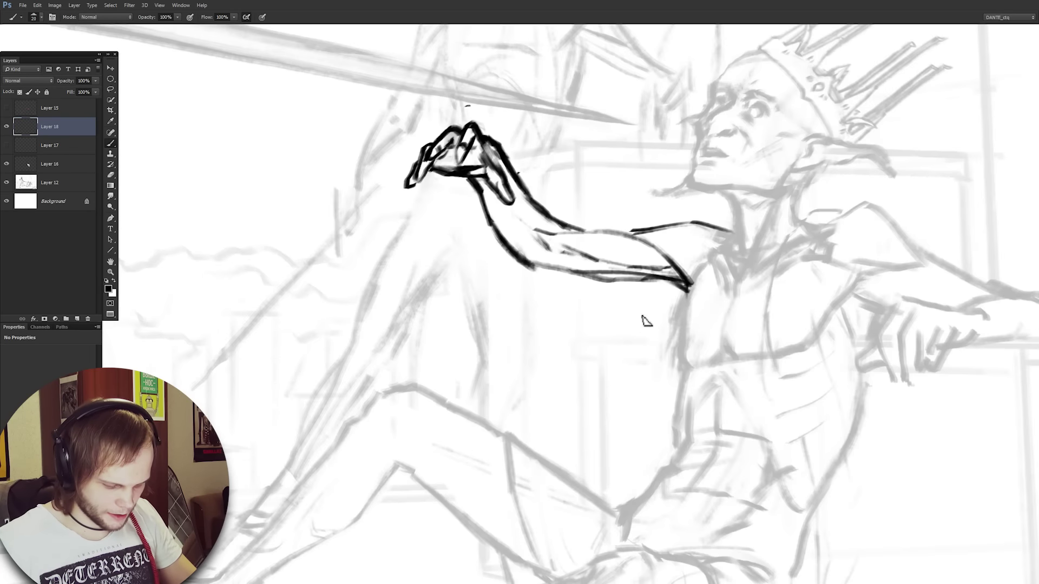
Step: Compare the two versions of the king's arm and delete Layer 17 with the raised-hand version
click(31, 151)
click(6, 127)
click(6, 145)
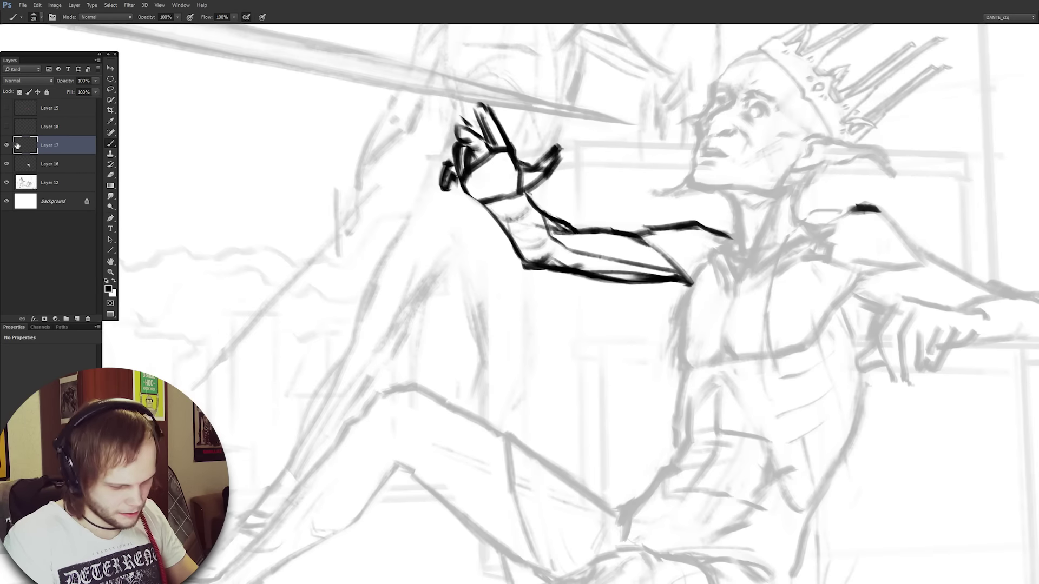
key(Delete)
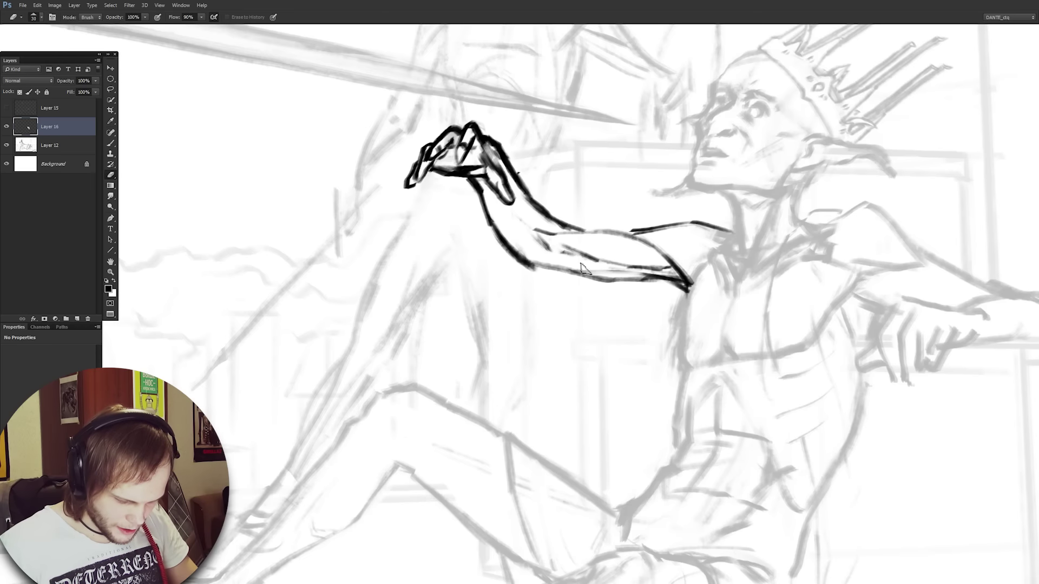
Step: Erase stray marks on the king's new forearm and reinforce its lower contour, muscle lines and wrist
drag(598, 271, 631, 272)
key(b)
drag(551, 269, 683, 280)
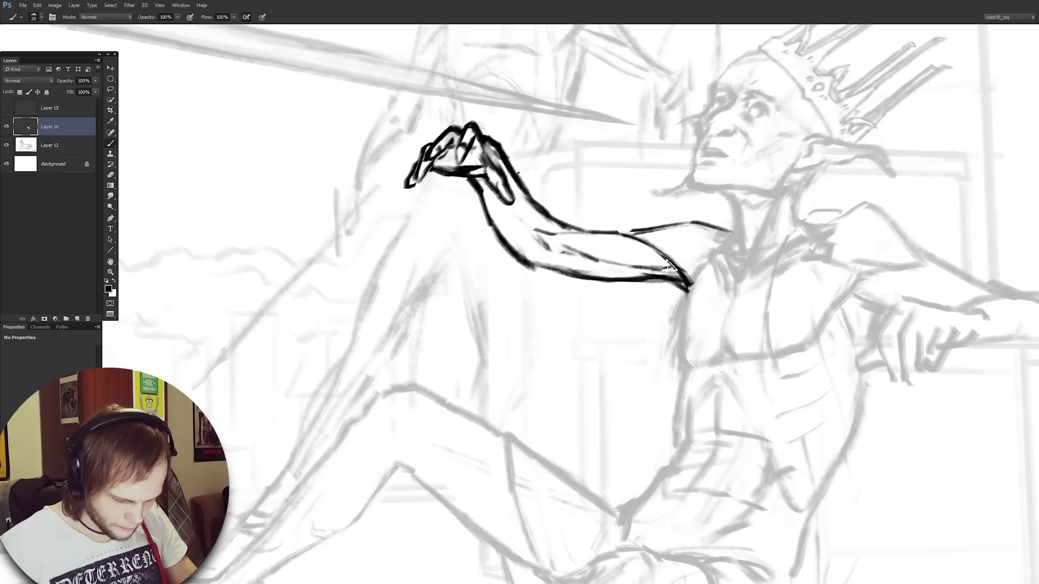
drag(593, 262, 671, 268)
drag(576, 255, 650, 268)
drag(507, 171, 533, 203)
drag(518, 210, 531, 227)
Step: Redraw the king's shoulder line above the reaching arm and outline the side of his chest and ribs
scroll(494, 183, down, 1)
key(e)
drag(679, 215, 615, 223)
key(b)
mouse_move(622, 233)
mouse_down()
mouse_move(658, 257)
mouse_move(664, 343)
mouse_up()
drag(665, 343, 654, 403)
drag(666, 343, 682, 344)
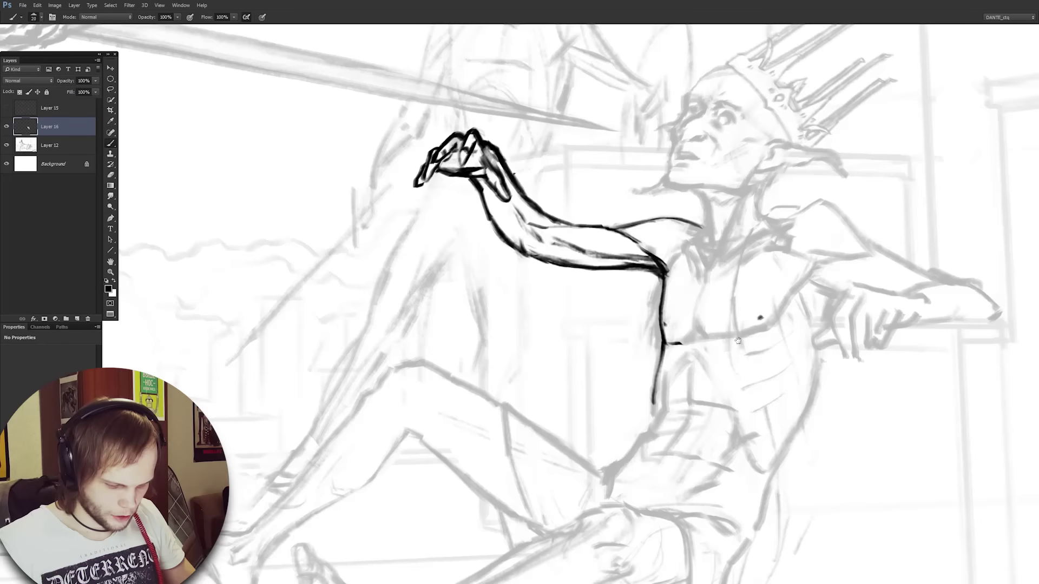
Step: Add the neck and collarbone lines where the king's reaching arm meets the torso
drag(749, 354, 712, 365)
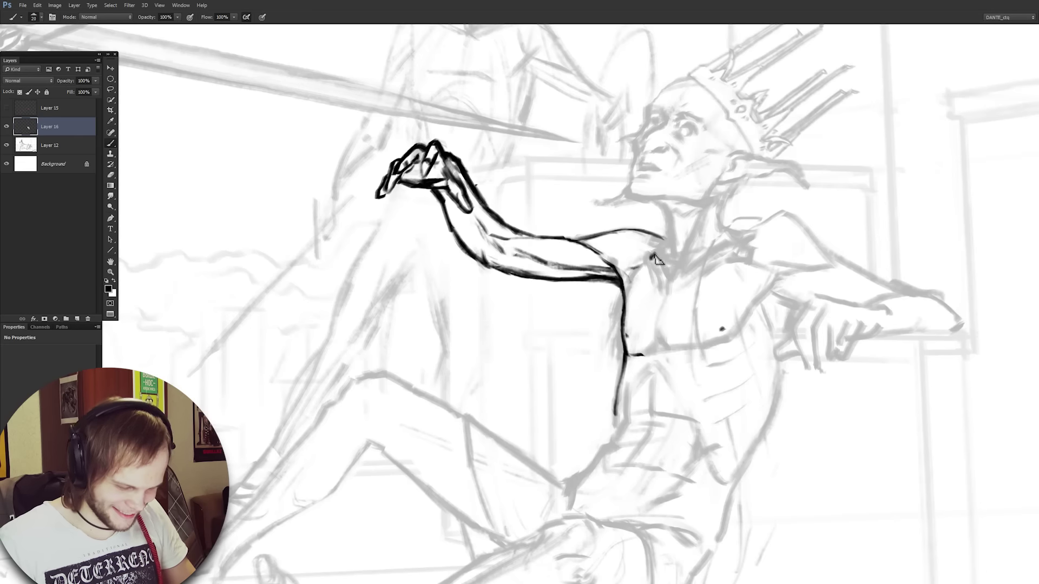
drag(660, 244, 668, 241)
drag(666, 224, 675, 257)
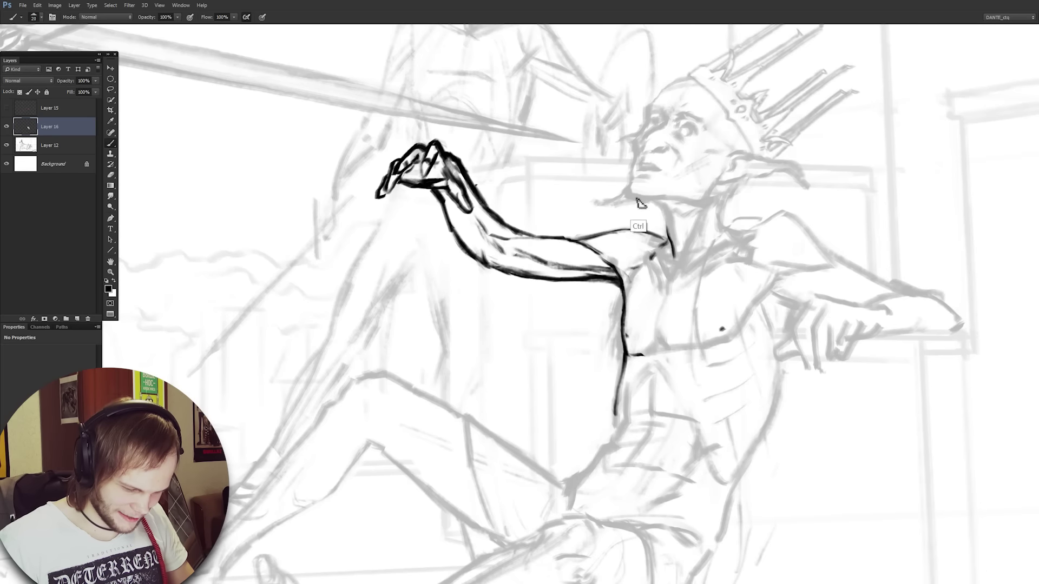
drag(643, 200, 657, 206)
drag(686, 247, 671, 278)
scroll(720, 324, down, 3)
mouse_move(756, 415)
mouse_down()
mouse_move(776, 423)
mouse_move(767, 432)
mouse_up()
Step: Clean up the overlapping old lines around the king's armpit and chest side
click(64, 143)
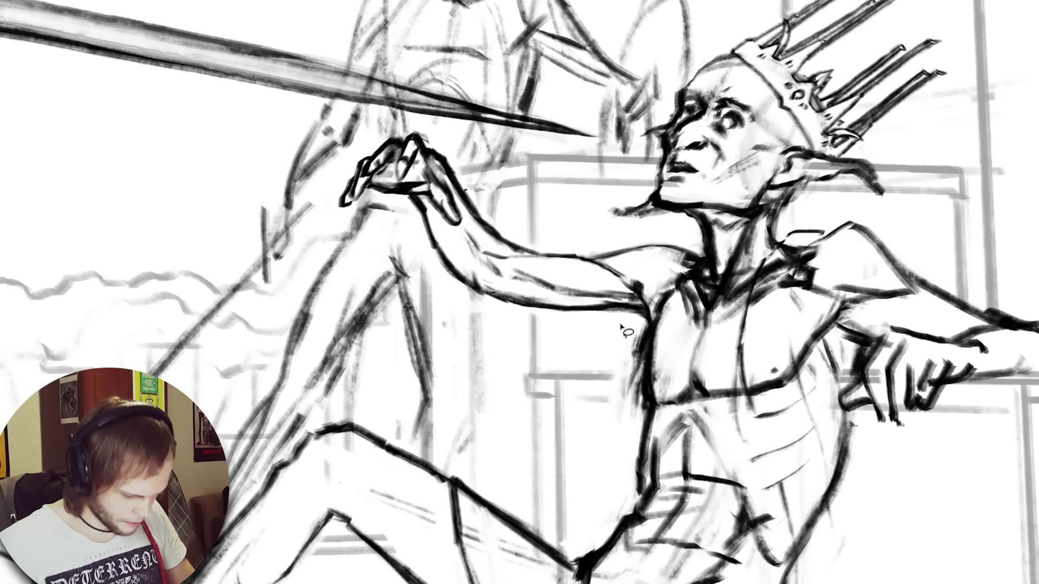
drag(620, 293, 645, 290)
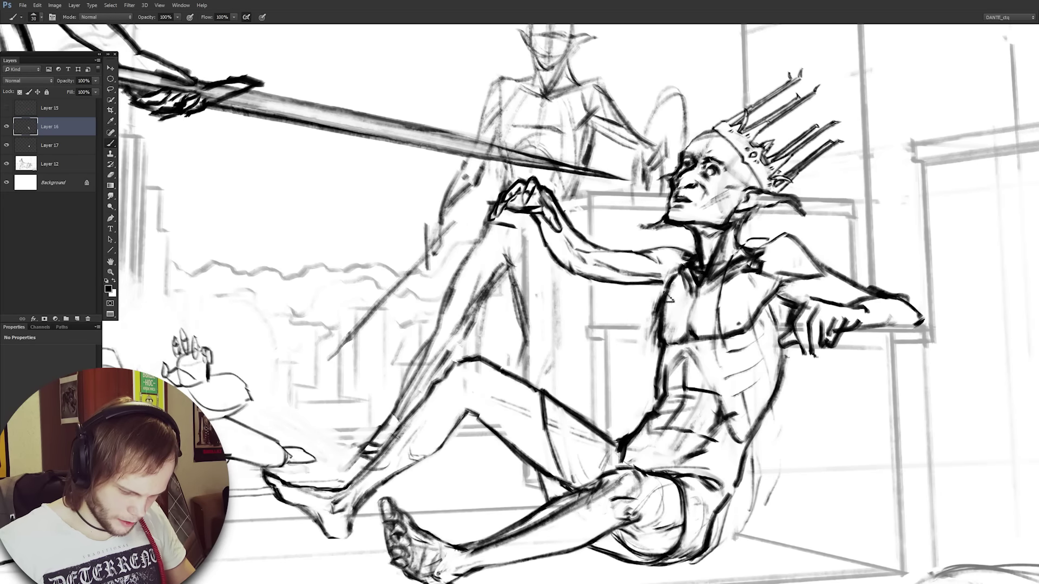
key(e)
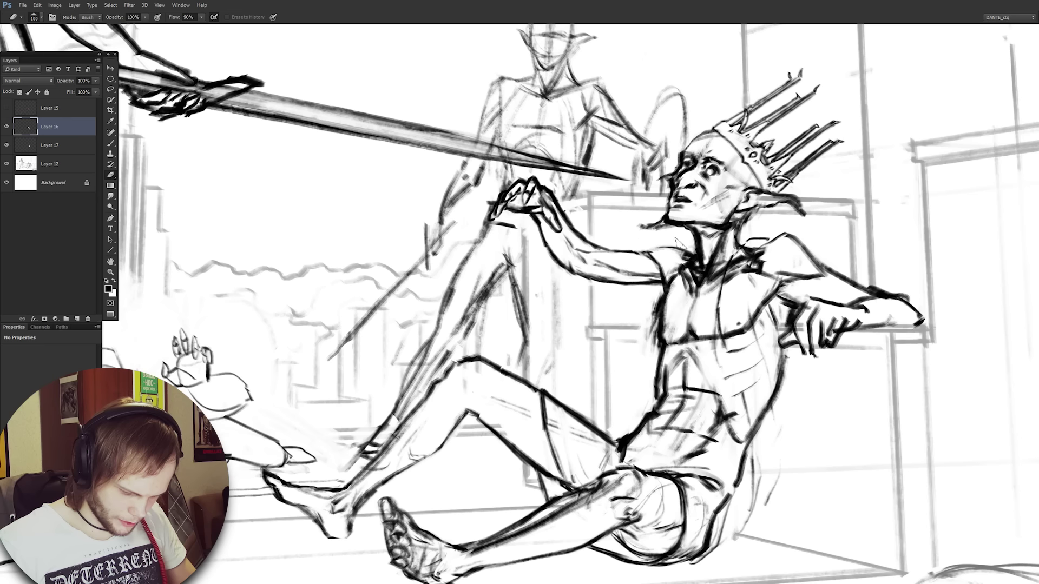
key(b)
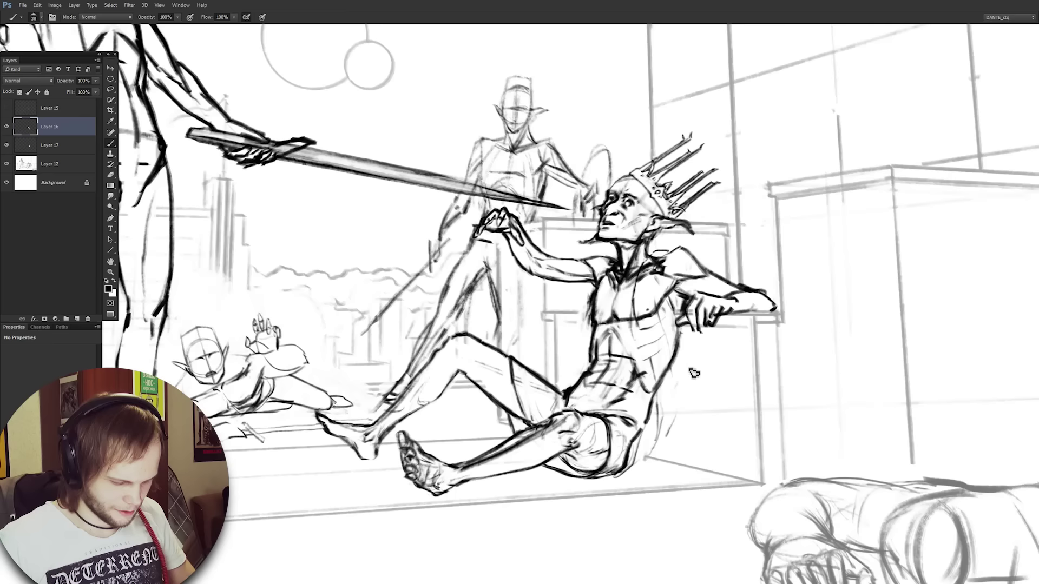
Step: Merge the king's arm correction layers down into the main sketch on Layer 12 and fit the image in the window
key(ctrl+e)
drag(494, 326, 522, 338)
key(ctrl+e)
key(ctrl+0)
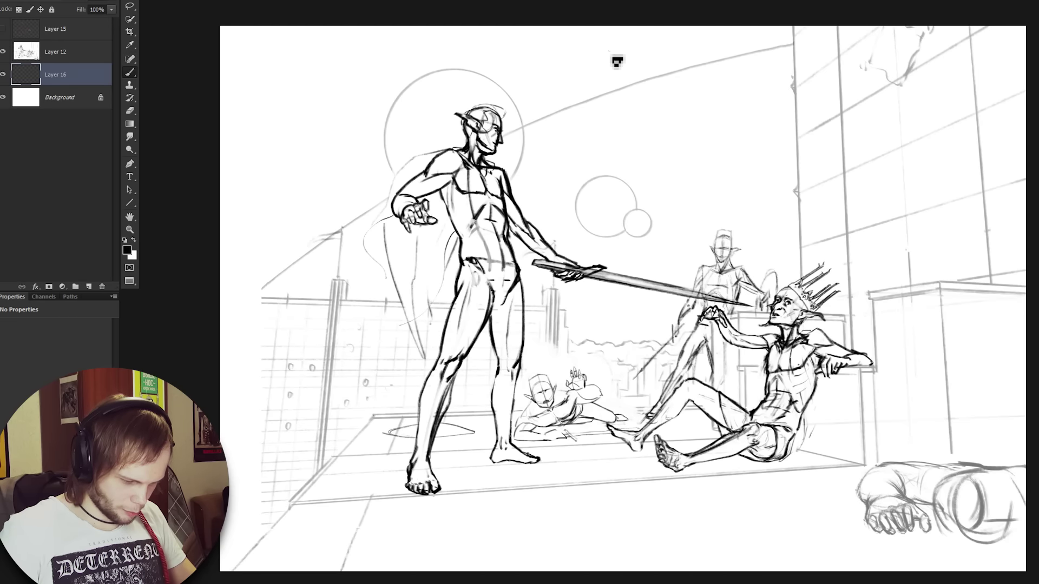
Step: On Layer 16 beneath the line art, draw a light-direction arrow toward the king and shade the standing figure's face gray
mouse_move(617, 61)
mouse_down()
mouse_move(686, 225)
mouse_move(677, 182)
mouse_move(687, 223)
mouse_move(658, 191)
mouse_up()
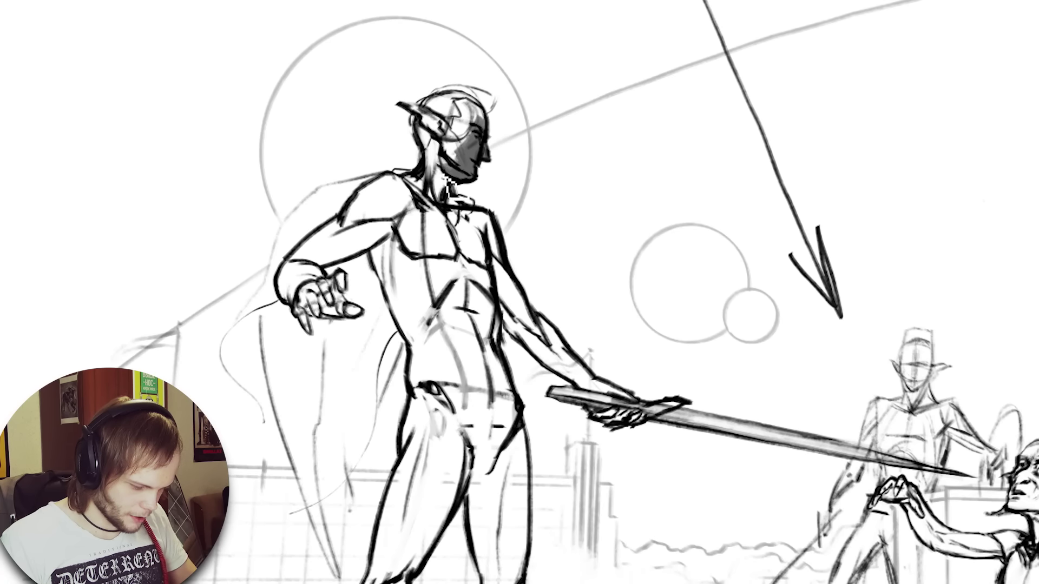
drag(454, 150, 470, 130)
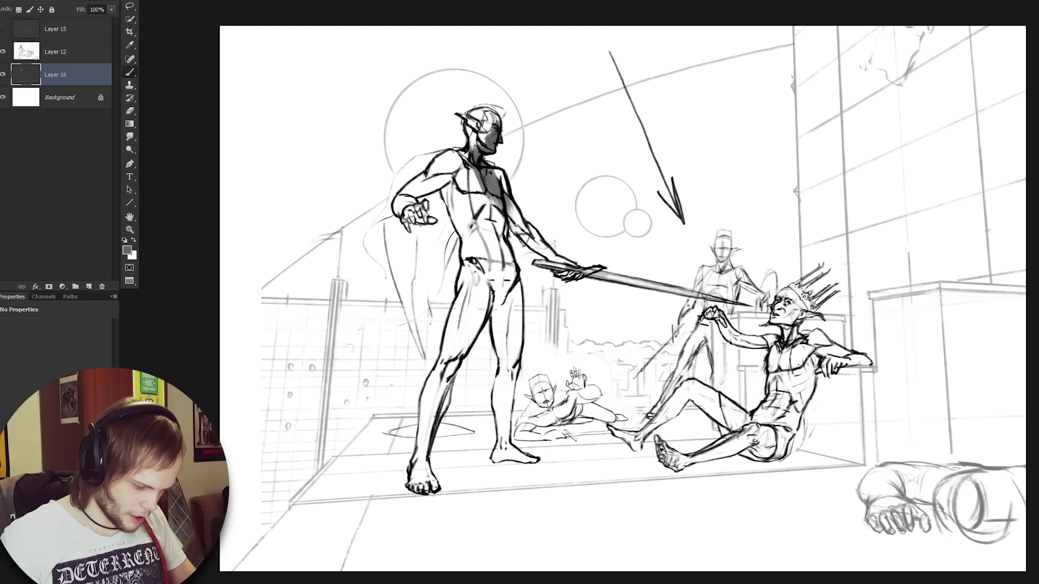
Step: Block in gray shadows on the sword and sword arm, the king's arm, the surface behind his back and the large block's side
mouse_move(523, 240)
mouse_down()
mouse_move(579, 291)
mouse_move(732, 303)
mouse_up()
drag(767, 344, 711, 317)
mouse_move(812, 379)
mouse_down()
mouse_move(766, 452)
mouse_move(795, 422)
mouse_up()
mouse_move(783, 328)
mouse_down()
mouse_move(835, 374)
mouse_move(808, 433)
mouse_move(779, 452)
mouse_move(802, 449)
mouse_move(771, 454)
mouse_move(808, 447)
mouse_move(795, 446)
mouse_move(805, 396)
mouse_move(805, 433)
mouse_up()
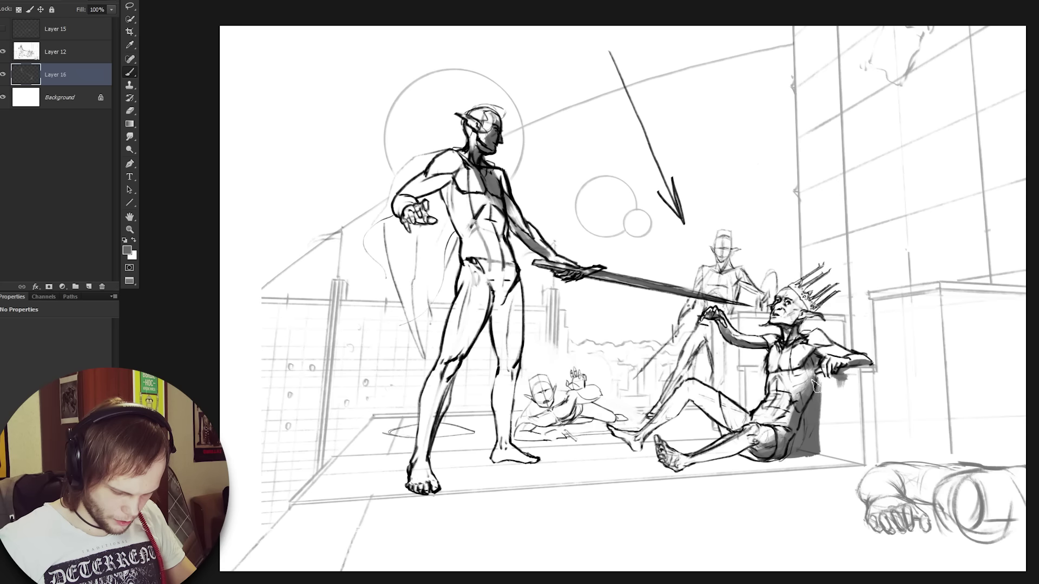
drag(950, 291, 956, 452)
drag(956, 417, 958, 441)
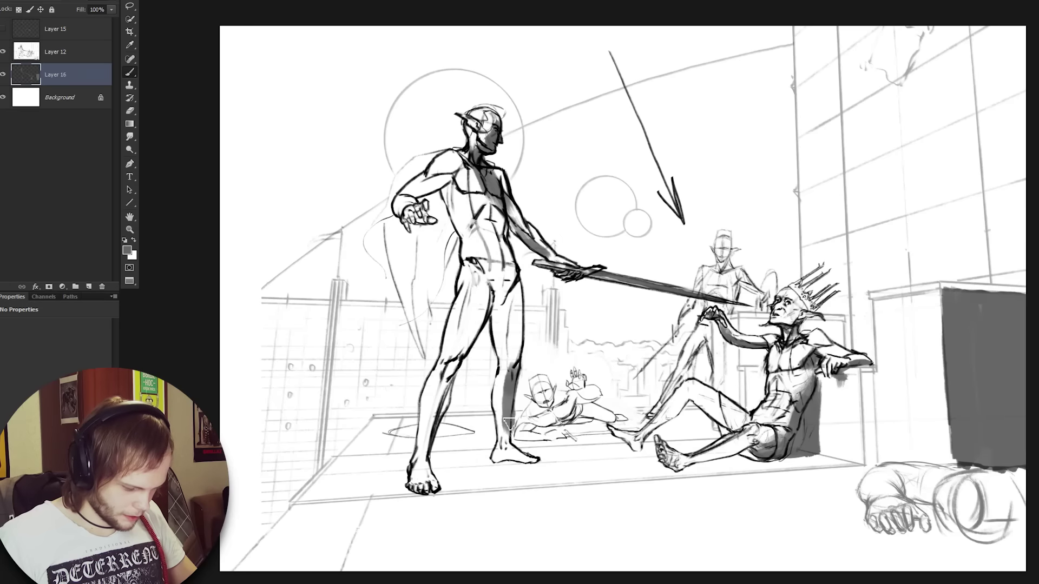
Step: Shade the standing figure's legs and paint the gray shadow cast on the floor toward the king
mouse_move(483, 297)
mouse_down()
mouse_move(428, 454)
mouse_move(506, 368)
mouse_up()
drag(504, 430, 536, 461)
drag(441, 479, 628, 490)
drag(562, 482, 752, 460)
key(ctrl+z)
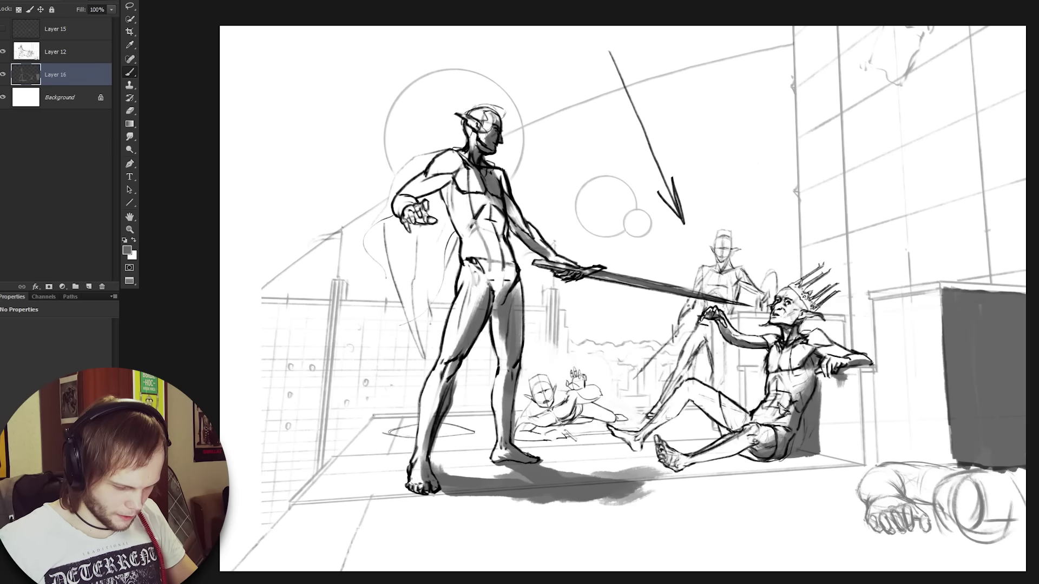
Step: On Layer 12, erase and redraw the standing figure's fingers around the sword, undoing the unwanted strokes
click(62, 49)
key(e)
scroll(593, 314, up, 3)
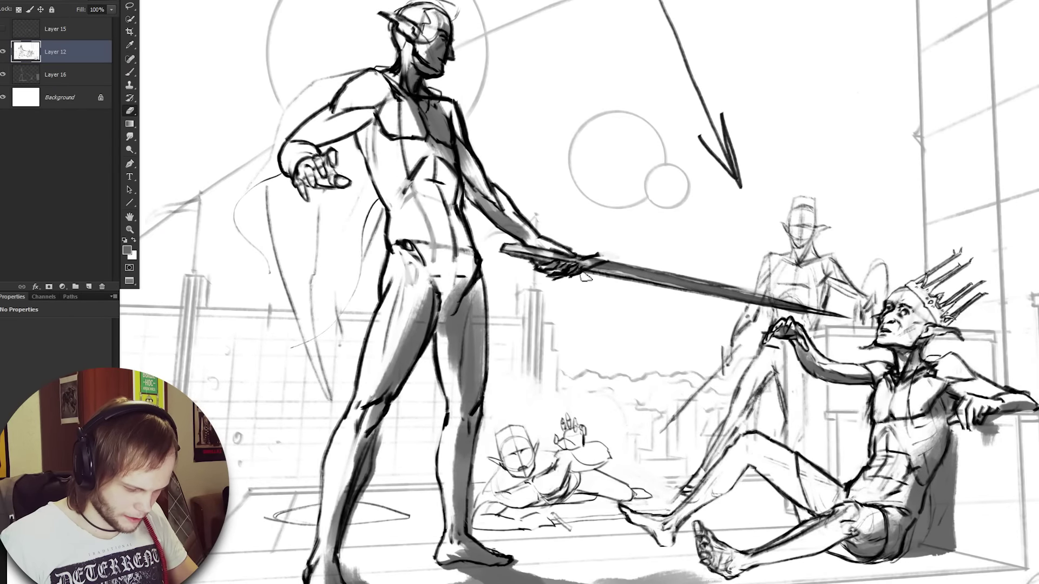
key(b)
key(x)
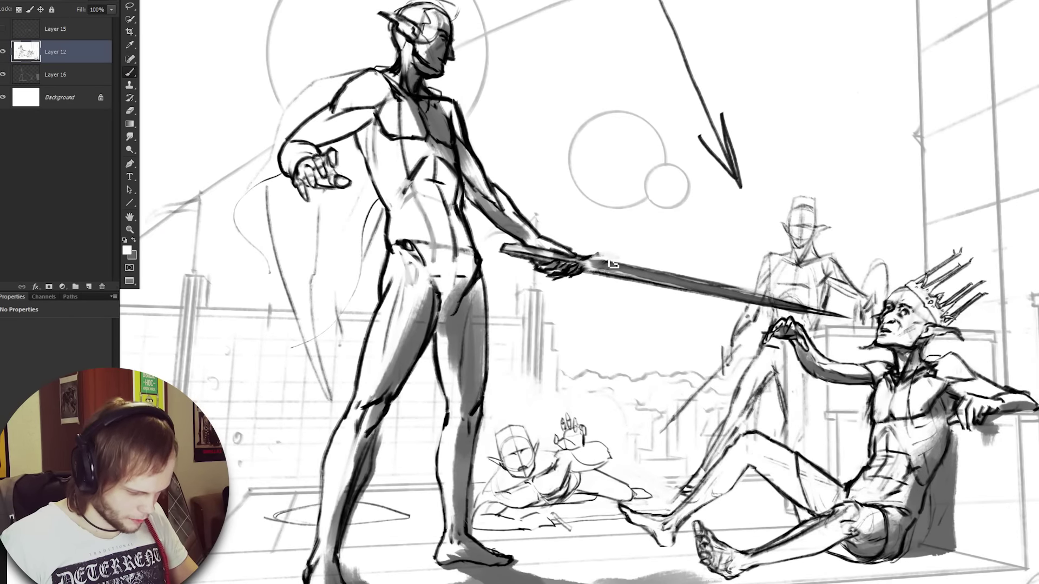
key(x)
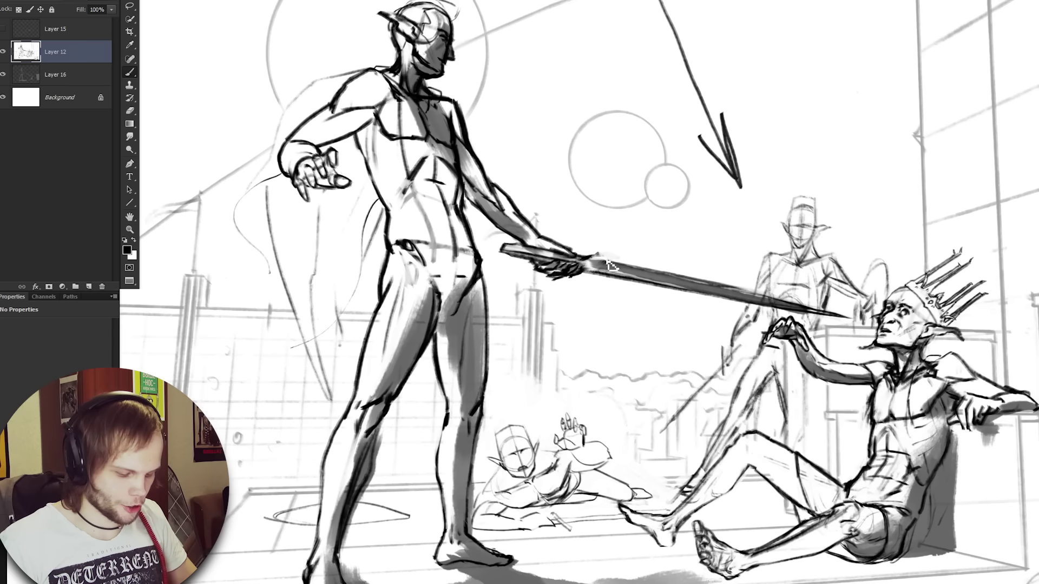
key(ctrl)
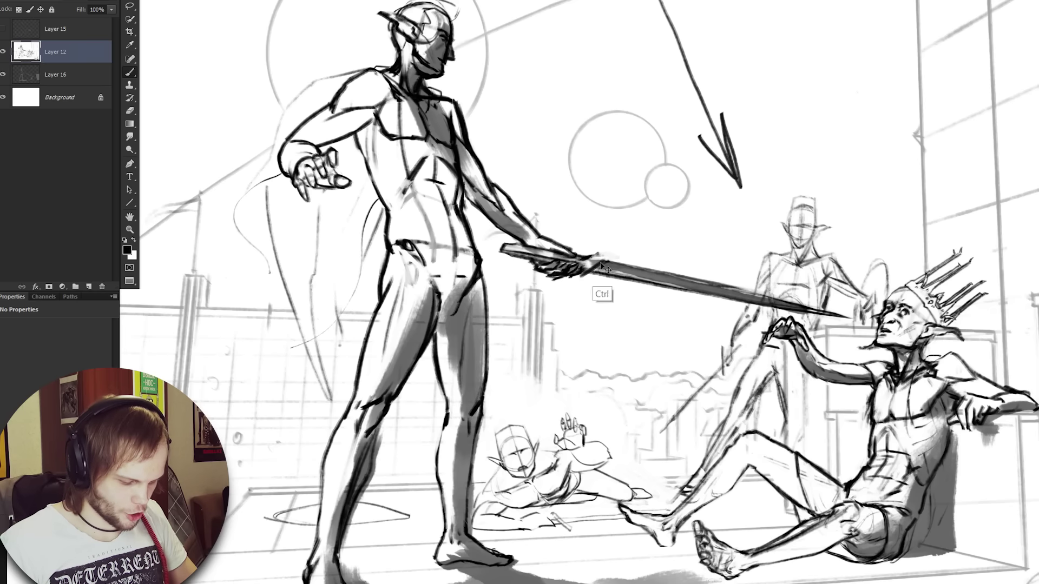
key(ctrl+alt+z)
key(ctrl+alt+z)
key(ctrl+alt+z)
key(ctrl+alt+z)
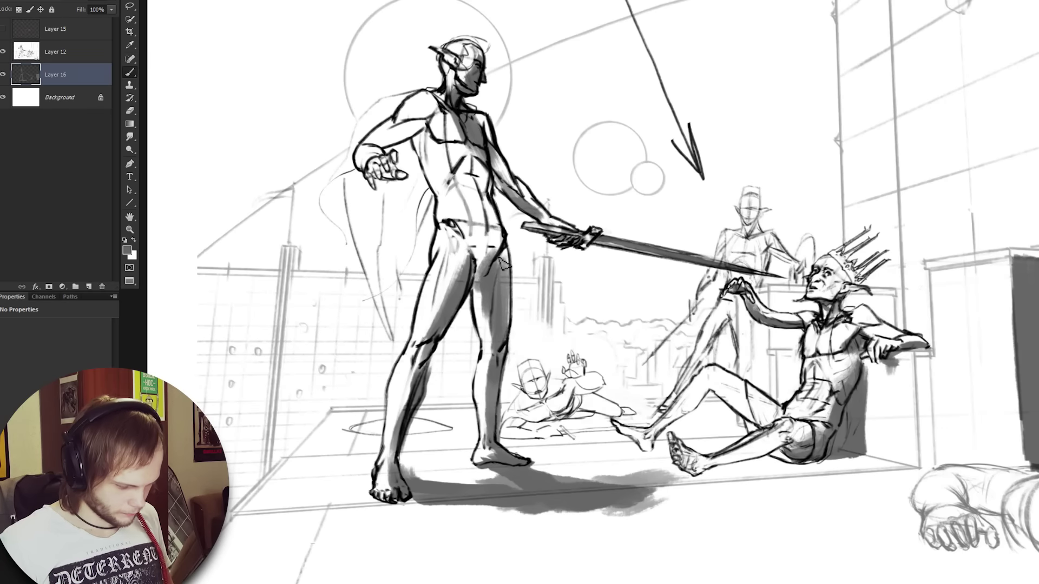
Step: On Layer 16, fill the standing figure's torso and bent arm with gray shadow
mouse_move(503, 262)
mouse_down()
mouse_move(457, 176)
mouse_move(482, 154)
mouse_up()
drag(433, 124, 419, 373)
Step: Isolate the standing figure's front leg from Layer 12 on its own layer and scale it proportionally to 96.33%
key(alt+bracketright)
key(l)
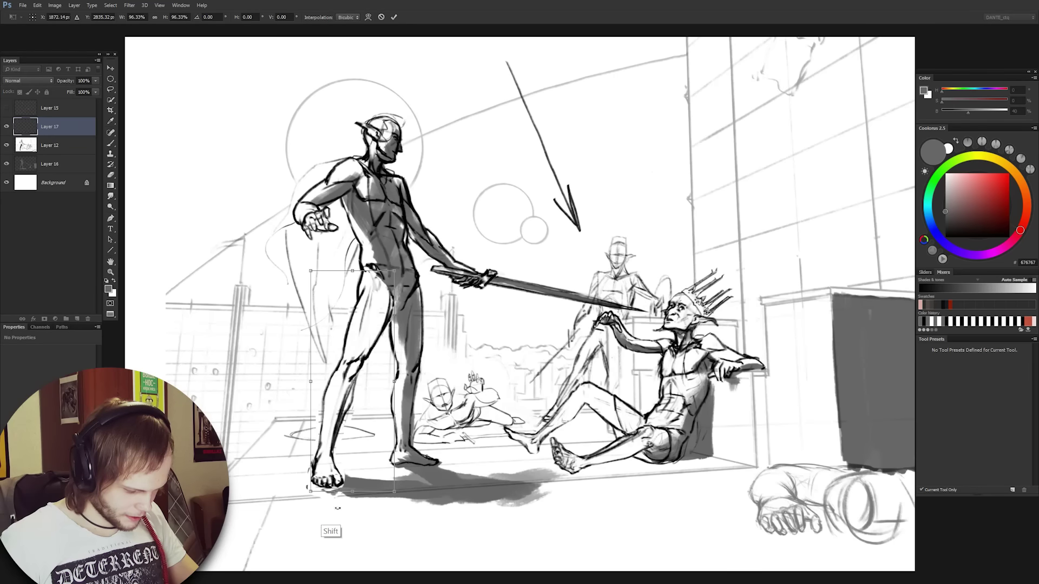
key(Return)
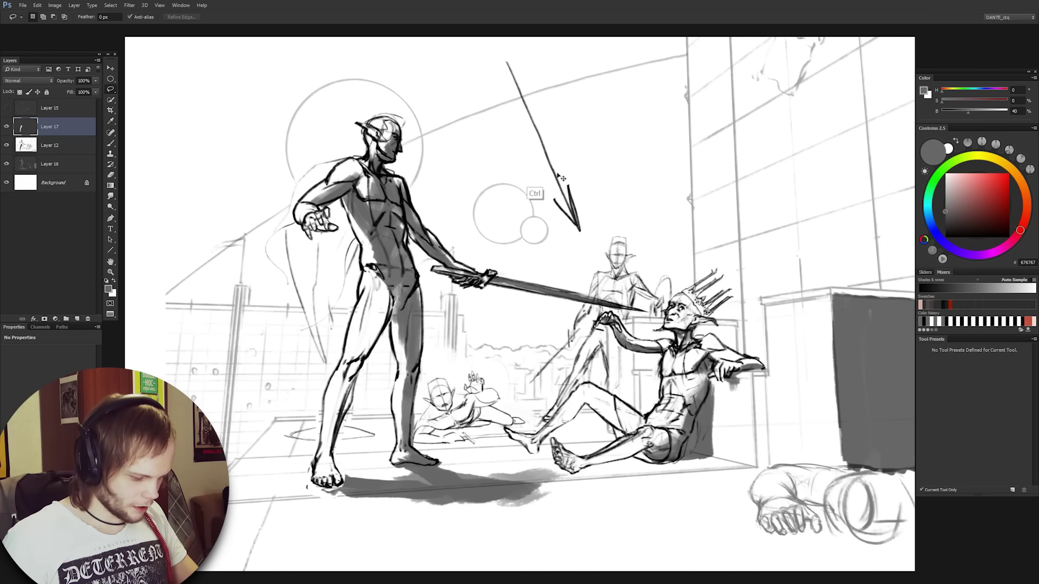
Step: Merge the scaled leg into Layer 12 and paint gray shadows on Layer 16 over the king, the floor and the fallen figures
key(ctrl+e)
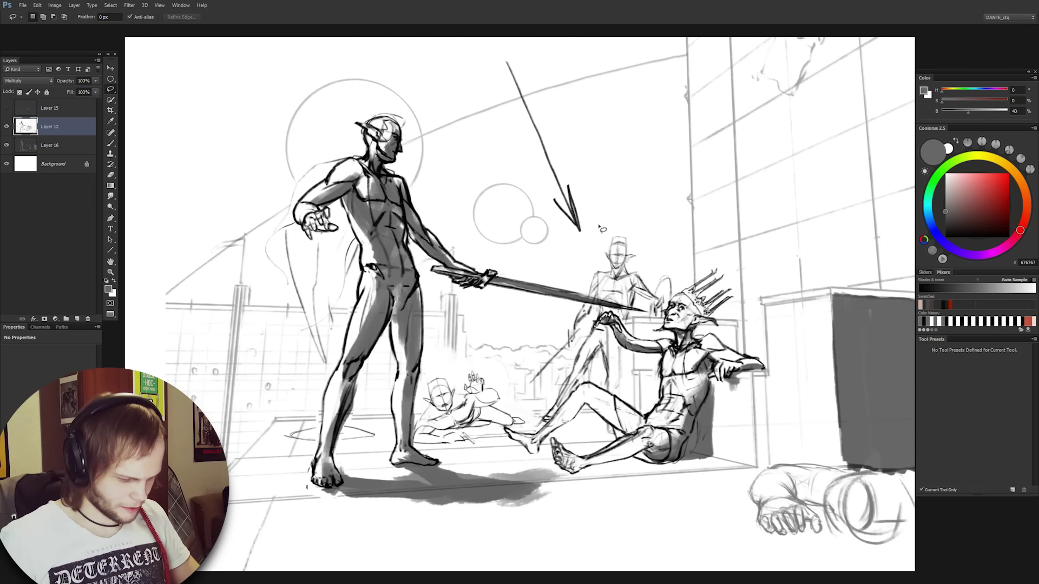
click(82, 151)
key(b)
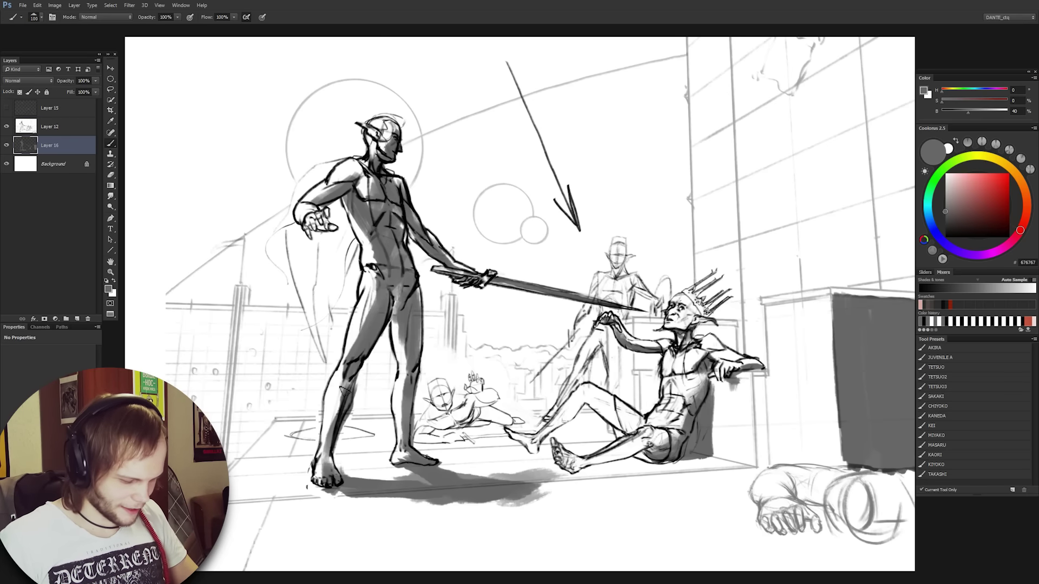
key(e)
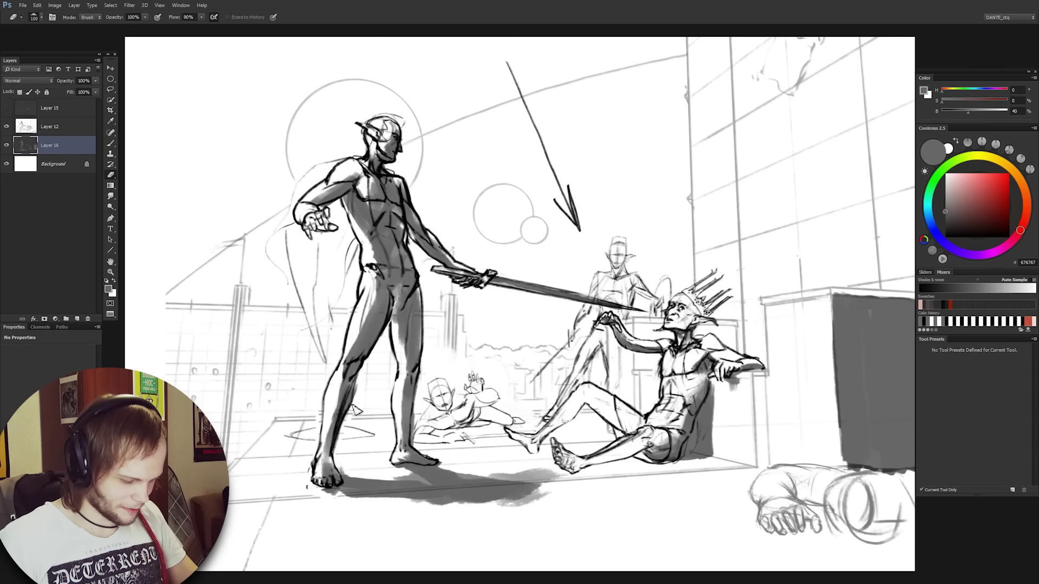
key(b)
drag(522, 487, 585, 497)
drag(483, 474, 551, 466)
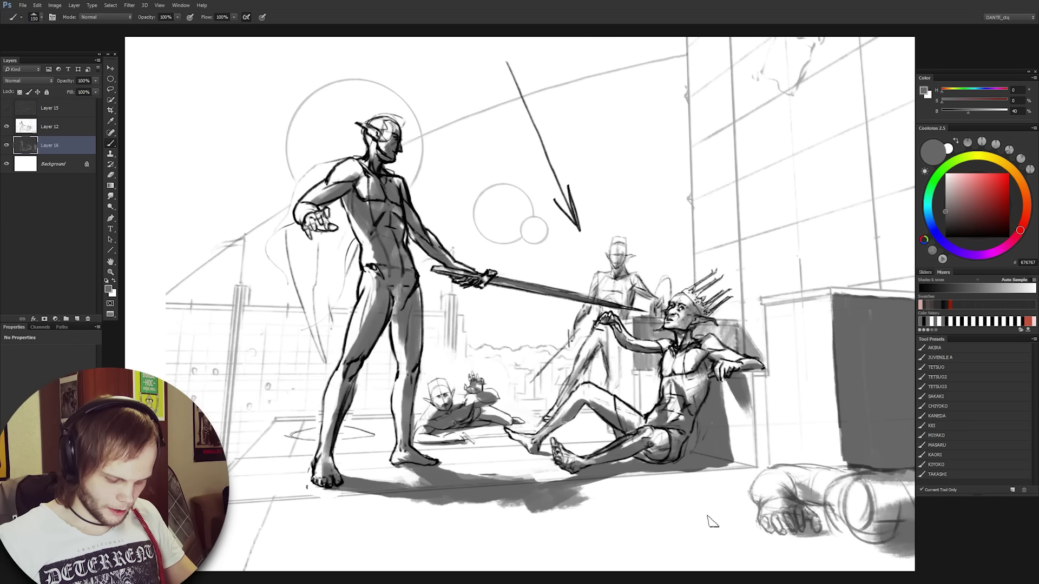
Step: Paint a long gray cast shadow across the foreground floor below the figures, undoing the unwanted strokes
drag(708, 519, 507, 567)
key(ctrl+z)
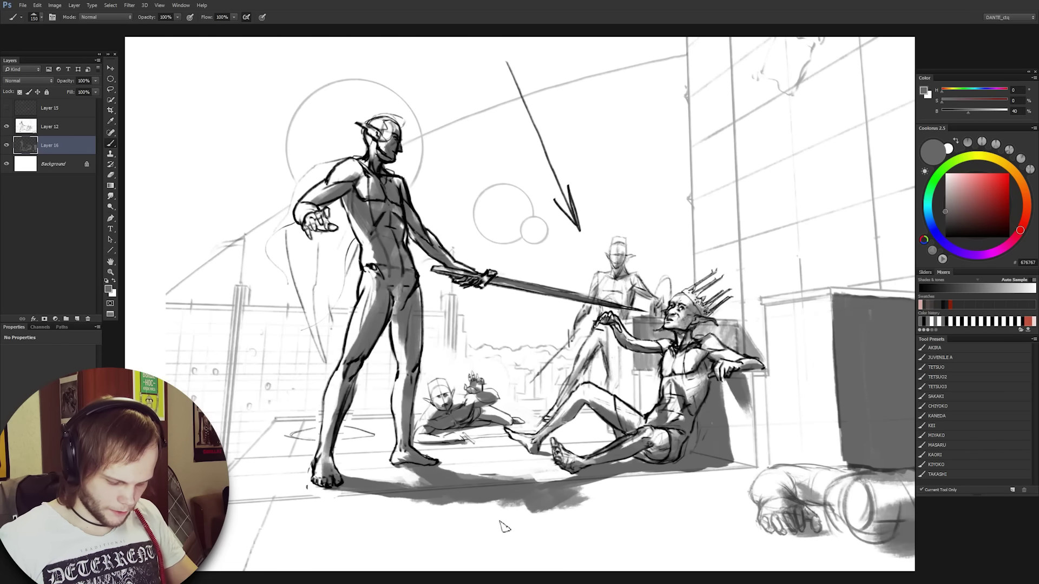
drag(503, 523, 741, 552)
key(ctrl+z)
key(ctrl+z)
drag(517, 519, 752, 557)
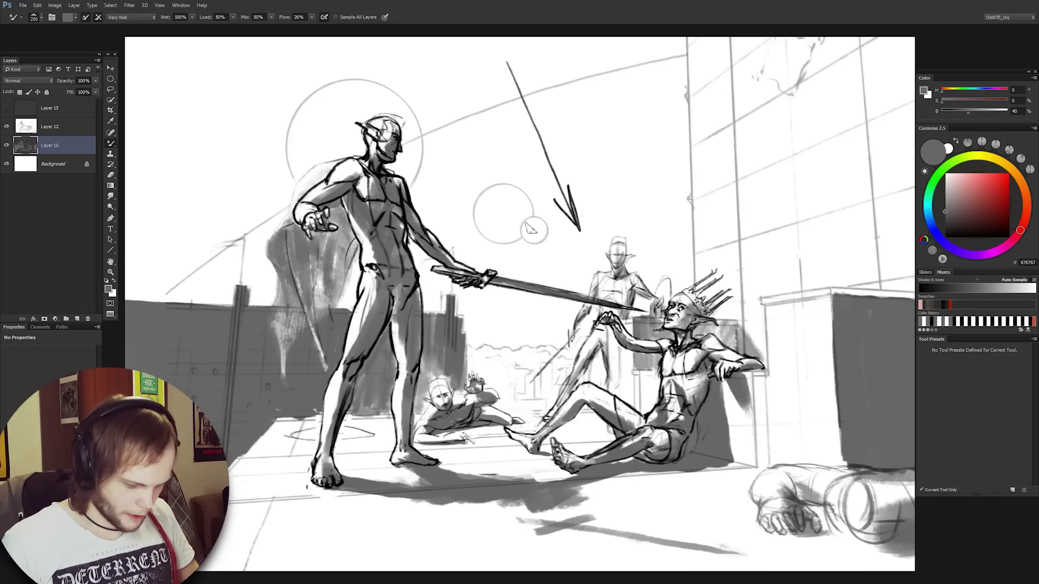
Step: Shade the stone block's top edge, the ledges beside the king, the background figure and the distant foliage in gray
drag(767, 304, 831, 297)
drag(634, 375, 657, 375)
drag(746, 378, 768, 378)
drag(677, 378, 714, 401)
drag(601, 333, 583, 361)
drag(624, 241, 630, 300)
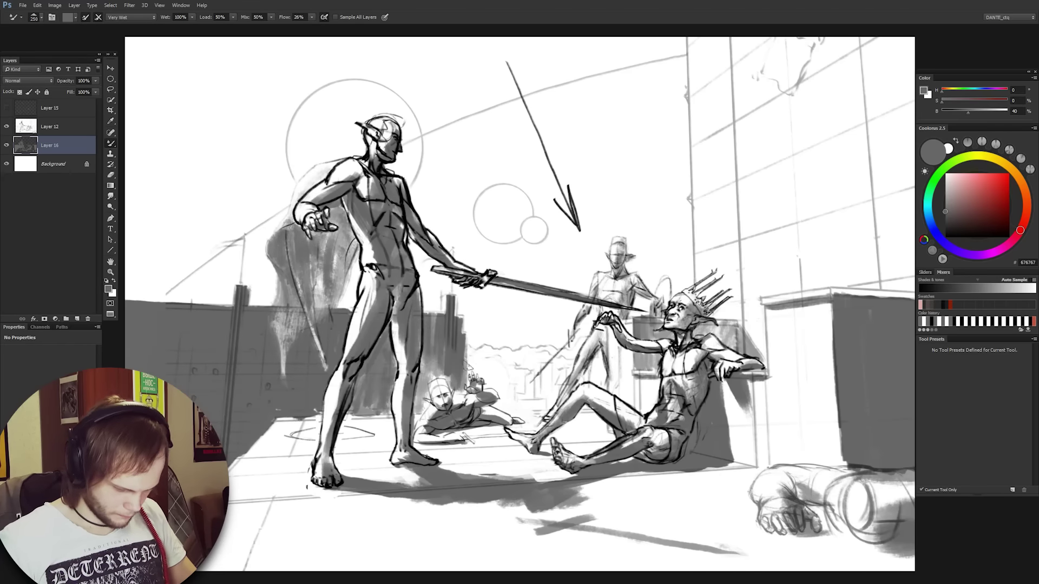
drag(473, 355, 544, 403)
drag(517, 363, 569, 370)
Step: Check the gray values with the Layer 12 line art temporarily hidden, set Layer 16 to Multiply and add Layer 17 beneath it
click(7, 127)
scroll(549, 353, down, 3)
key(b)
key(e)
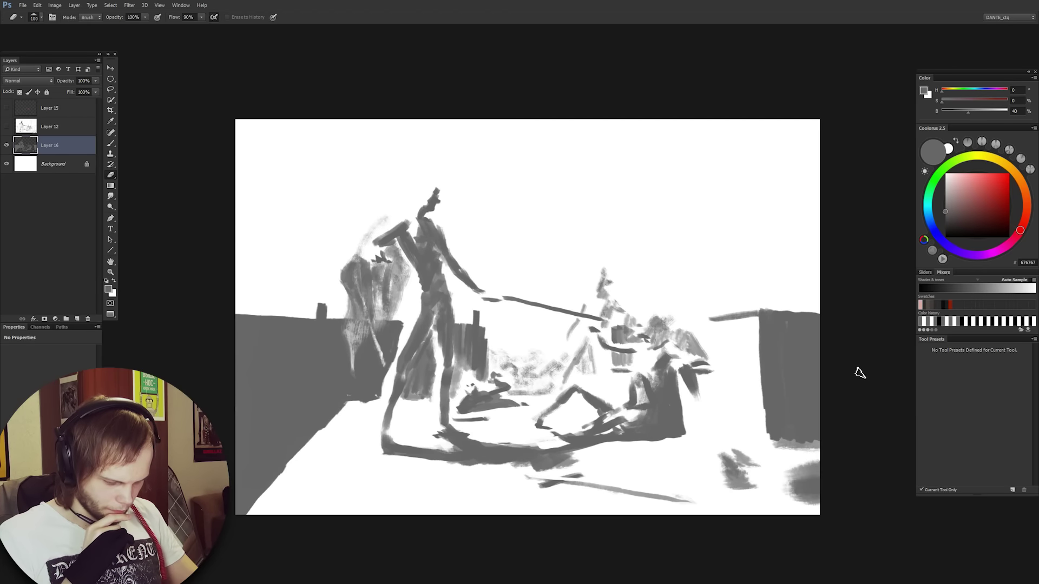
click(28, 81)
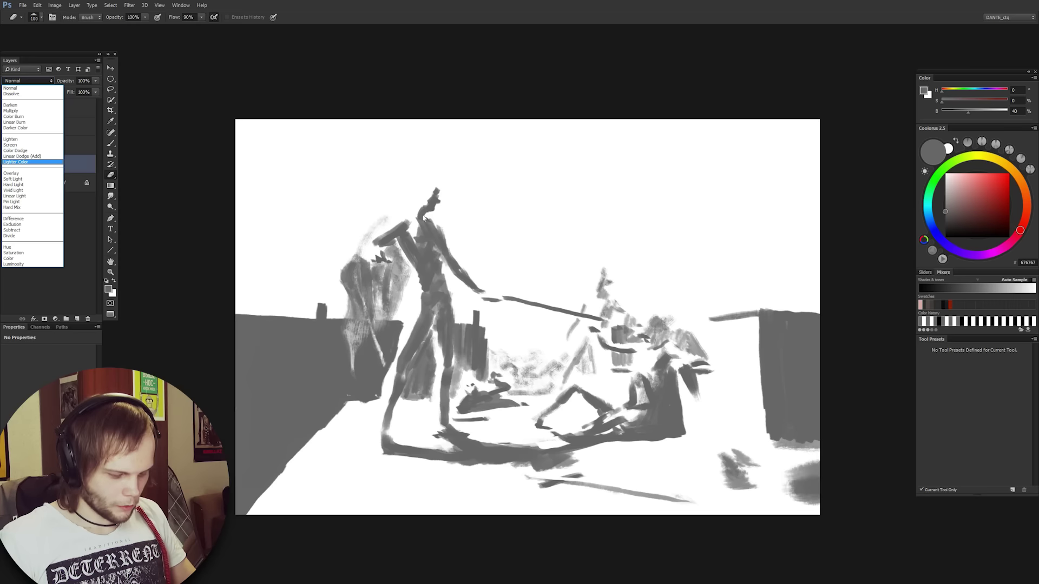
click(32, 81)
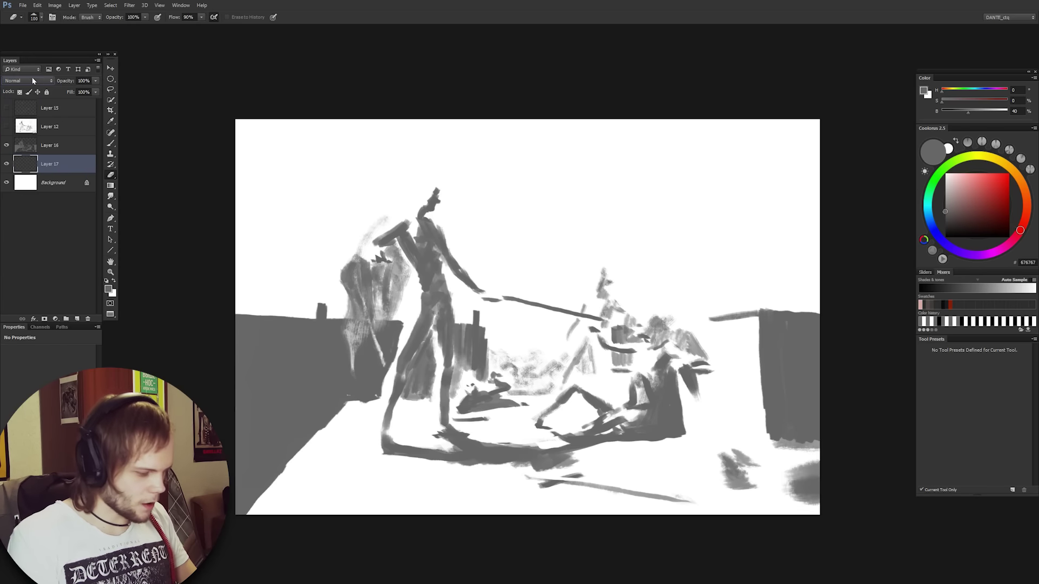
click(7, 126)
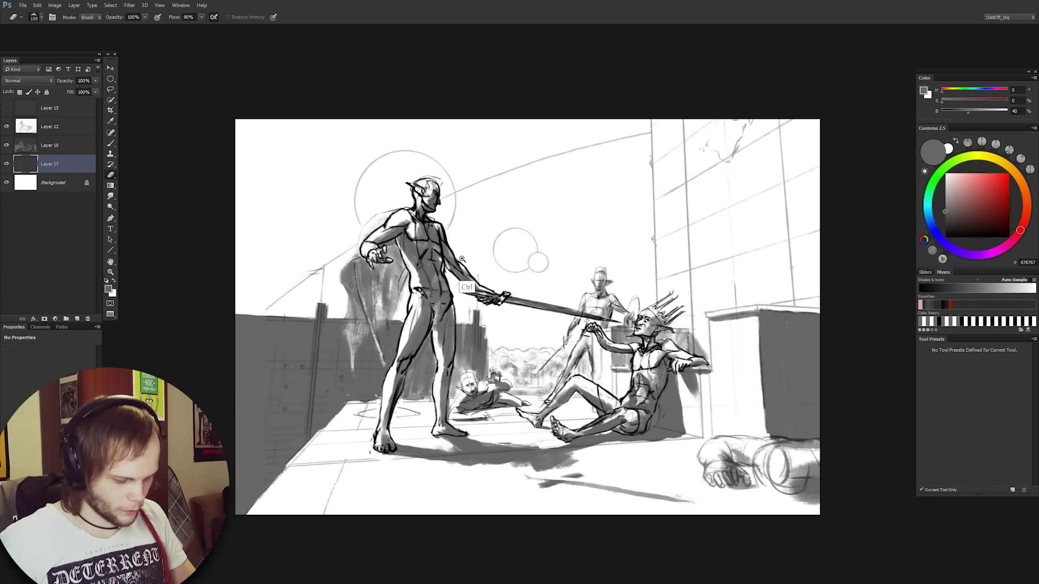
Step: On Layer 16, erase light areas out of the gray shading on the standing figure's torso with a smaller eraser
drag(469, 255, 432, 261)
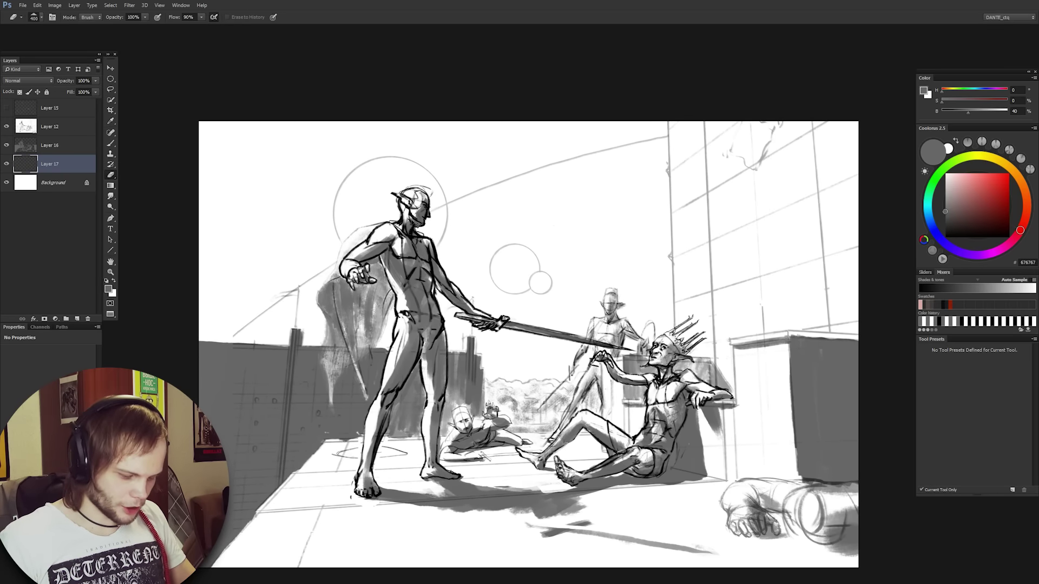
scroll(560, 208, up, 3)
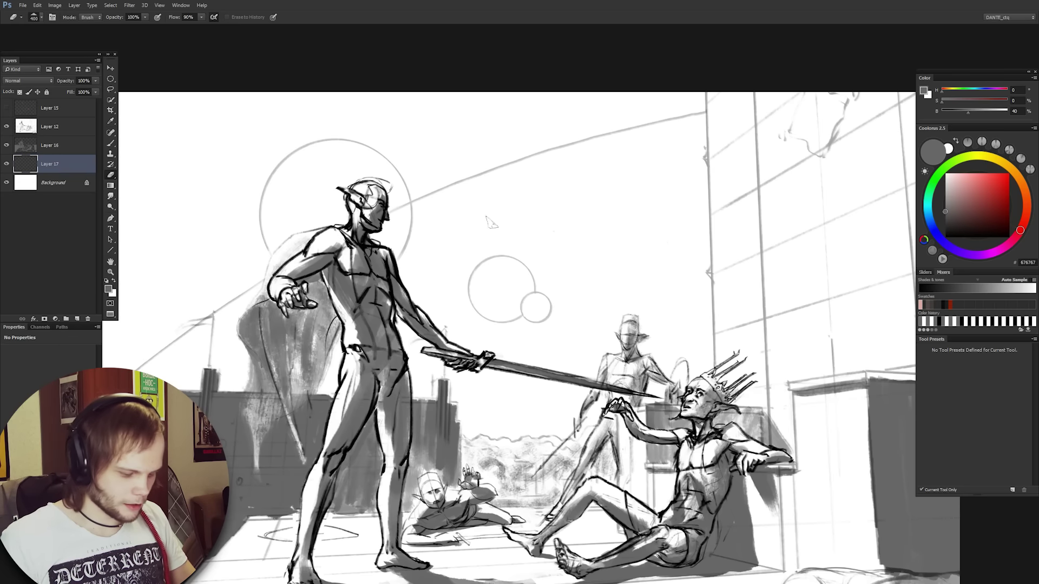
key(x)
key(x)
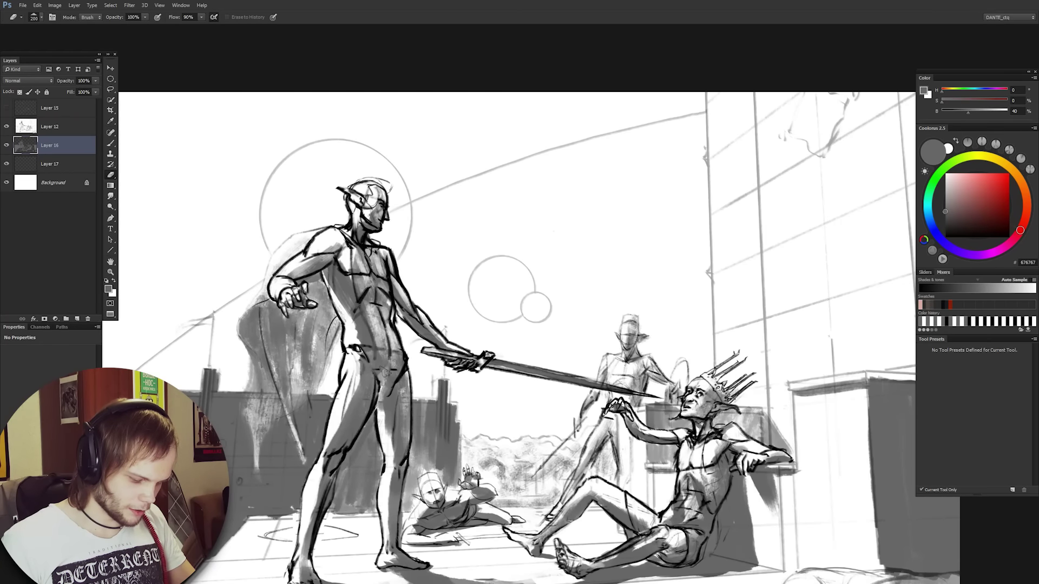
key(bracketleft)
key(bracketleft)
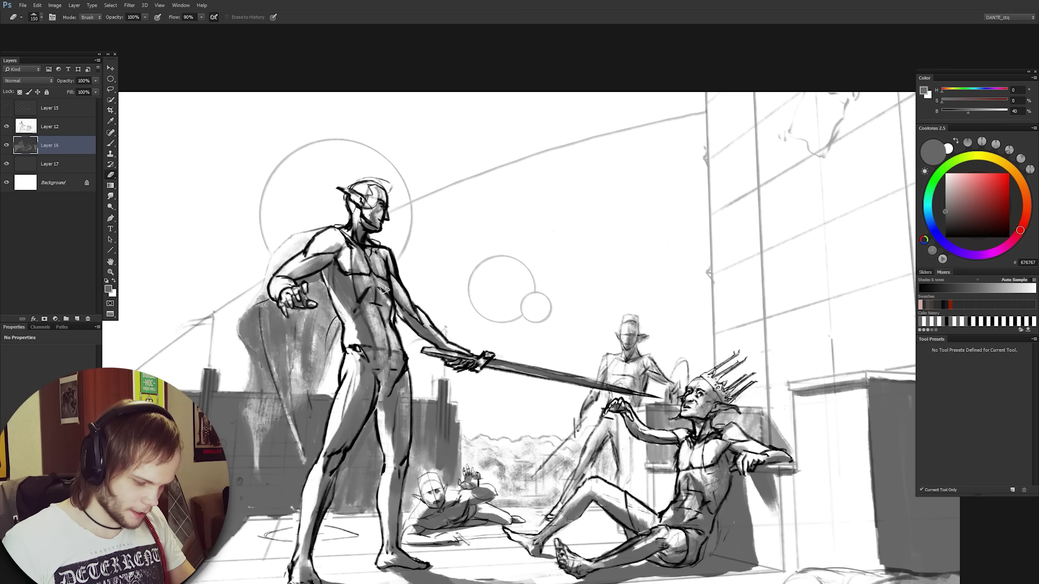
key(b)
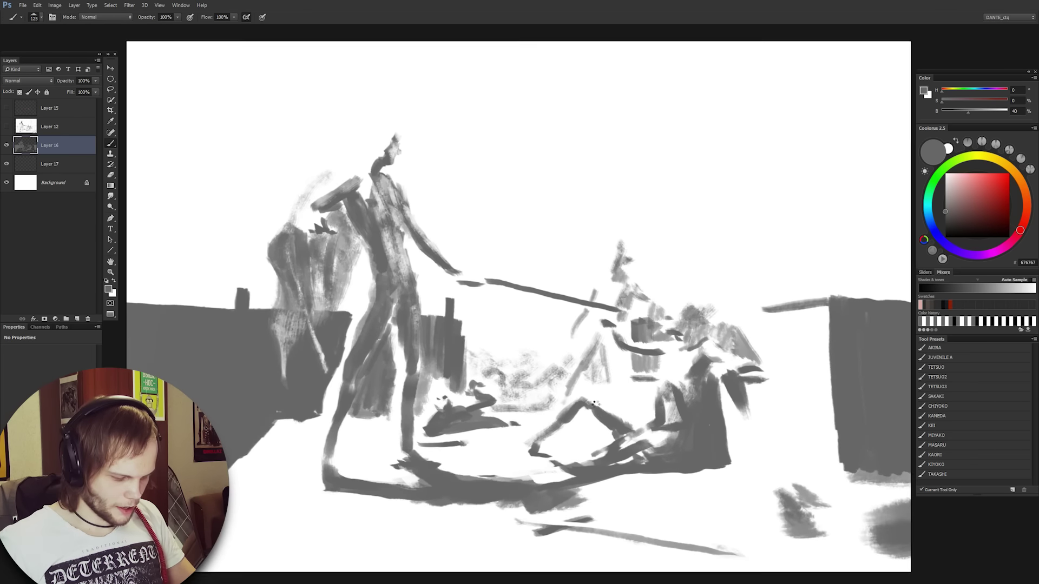
Step: Colorize Layer 16's gray shadows blue with Hue/Saturation and raise their lightness
key(ctrl+0)
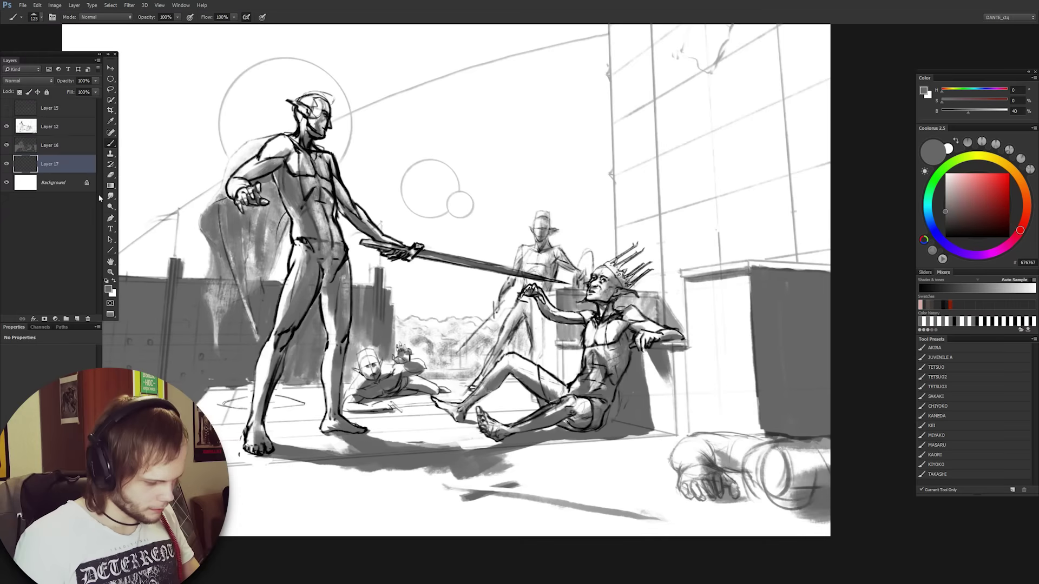
key(ctrl+minus)
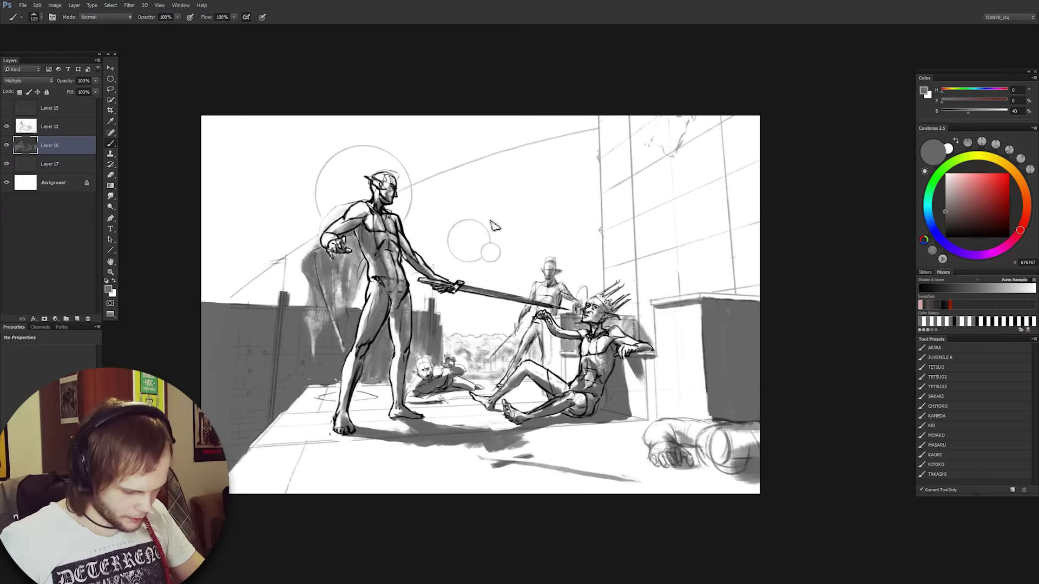
key(ctrl+u)
drag(312, 44, 724, 112)
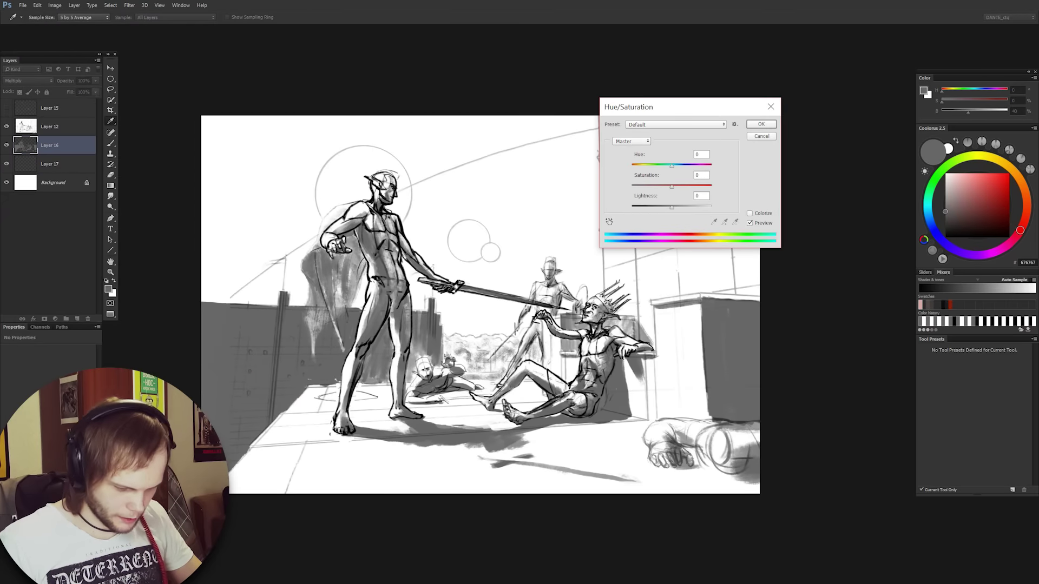
click(750, 214)
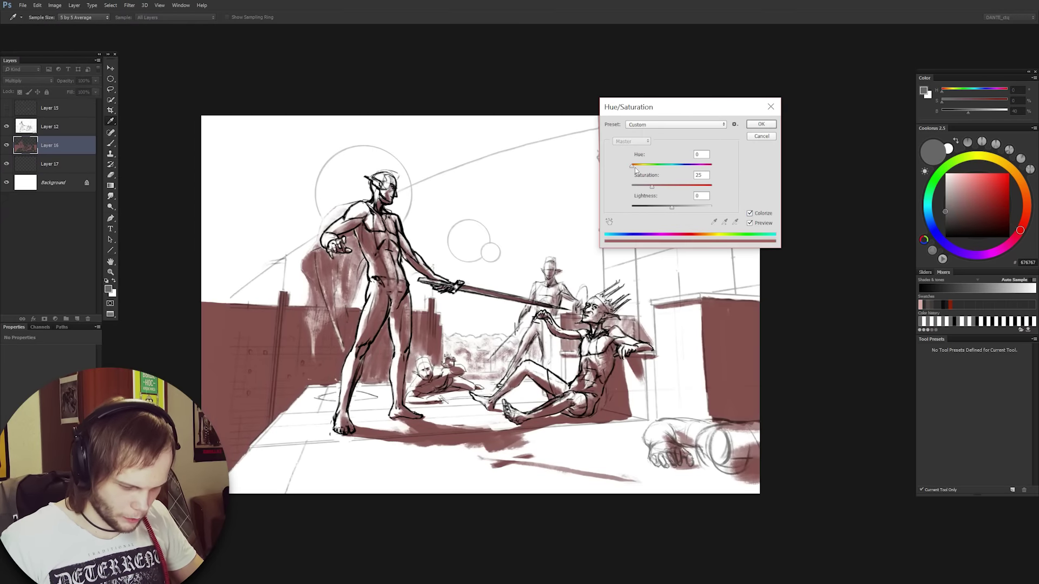
drag(635, 170, 671, 170)
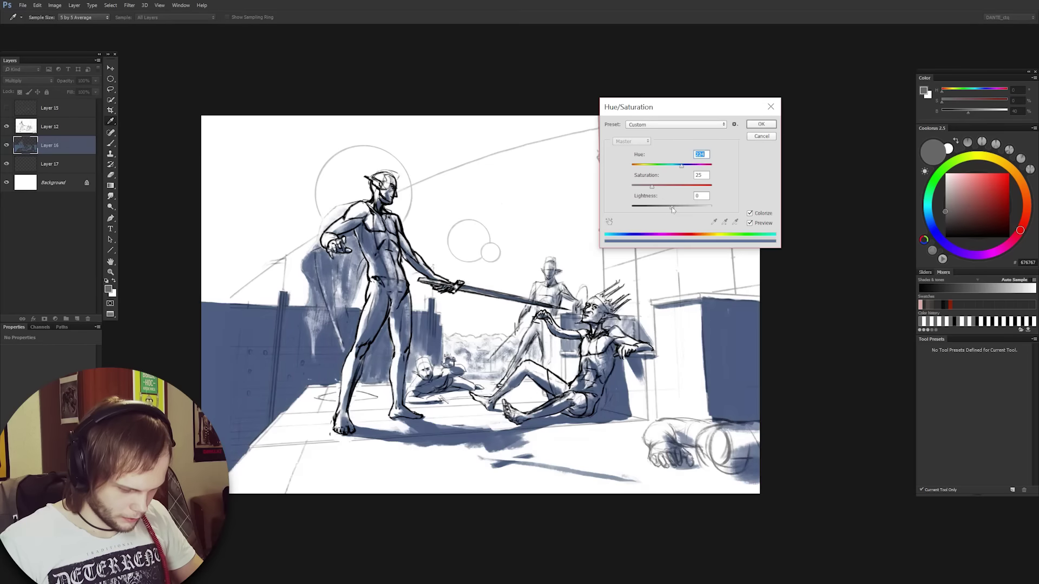
key(Return)
Step: On Layer 17, block in the building wall, stone blocks, floor and the two background posts with dark olive tones
click(59, 165)
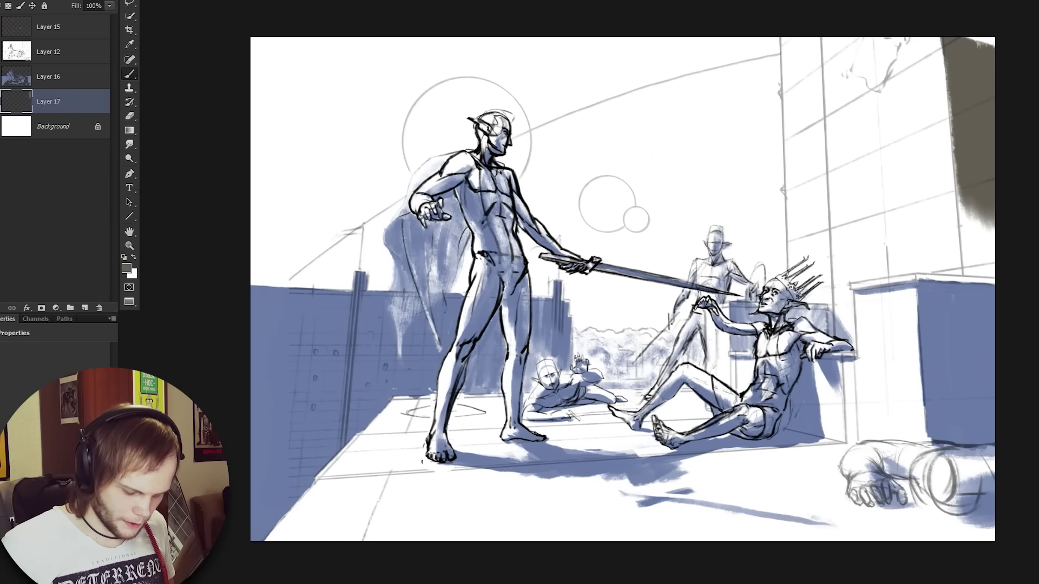
drag(929, 297, 925, 436)
mouse_move(918, 299)
mouse_down()
mouse_move(858, 293)
mouse_move(871, 363)
mouse_move(859, 363)
mouse_move(955, 431)
mouse_up()
drag(974, 292, 979, 374)
mouse_move(974, 217)
mouse_down()
mouse_move(919, 279)
mouse_move(855, 287)
mouse_up()
mouse_move(988, 533)
mouse_down()
mouse_move(985, 511)
mouse_move(838, 531)
mouse_up()
mouse_move(393, 482)
mouse_down()
mouse_move(477, 476)
mouse_move(828, 514)
mouse_move(844, 487)
mouse_up()
drag(795, 37, 788, 95)
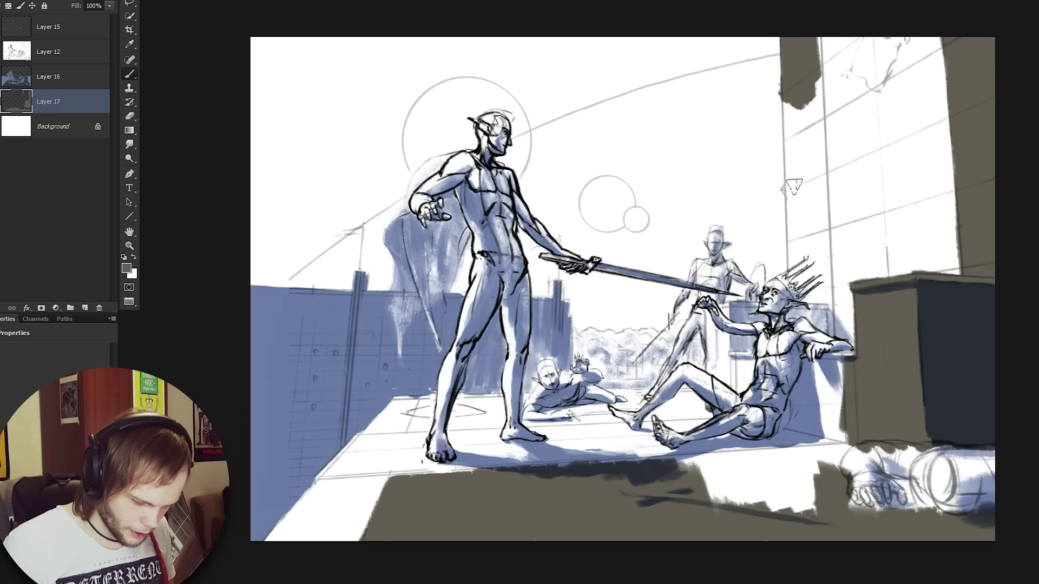
mouse_move(793, 187)
mouse_down()
mouse_move(802, 271)
mouse_move(703, 460)
mouse_move(415, 423)
mouse_move(758, 324)
mouse_up()
drag(359, 274, 343, 466)
drag(556, 280, 556, 363)
Step: On a new Layer 18, paint the wall banner and the carpet orange-red, and add Layer 19 between it and Layer 17
click(85, 308)
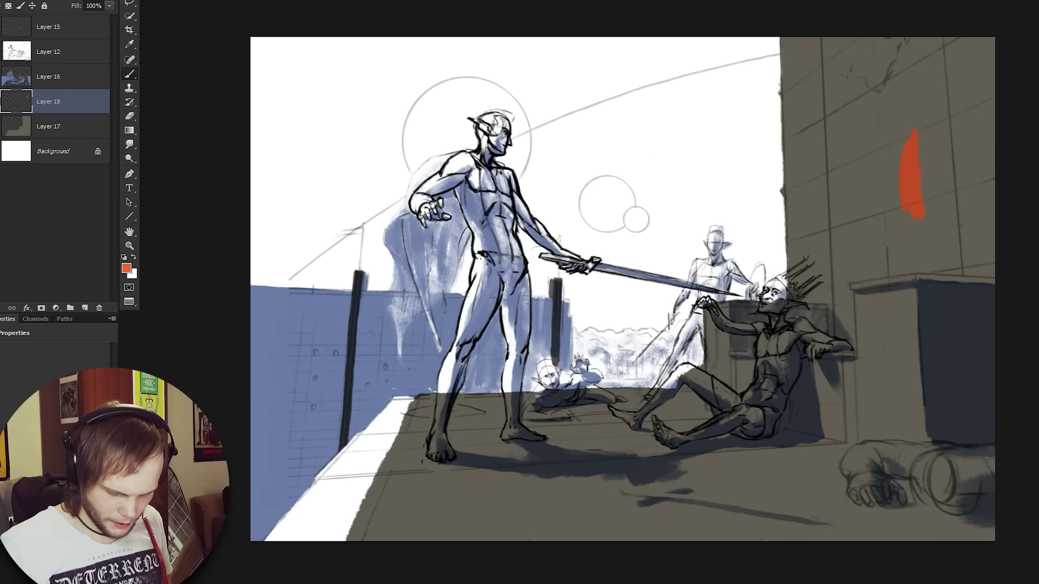
mouse_move(915, 162)
mouse_down()
mouse_move(893, 49)
mouse_move(866, 270)
mouse_move(844, 352)
mouse_move(828, 363)
mouse_move(612, 427)
mouse_move(325, 477)
mouse_up()
drag(698, 460, 341, 460)
click(48, 127)
click(84, 308)
Step: Shift Layer 18's orange toward red with Hue/Saturation and darken the olive surfaces on Layer 17
click(48, 102)
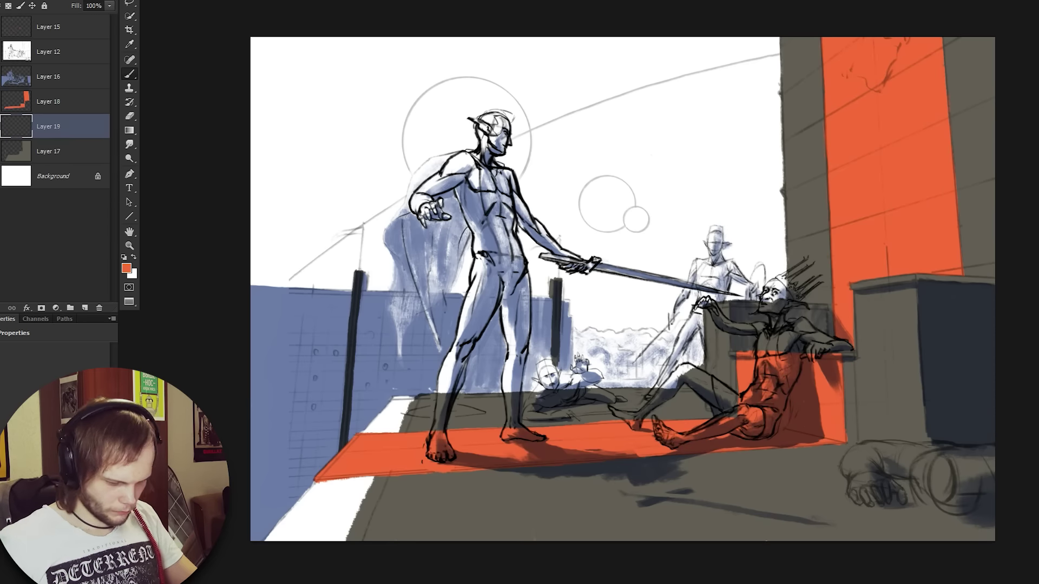
key(ctrl+u)
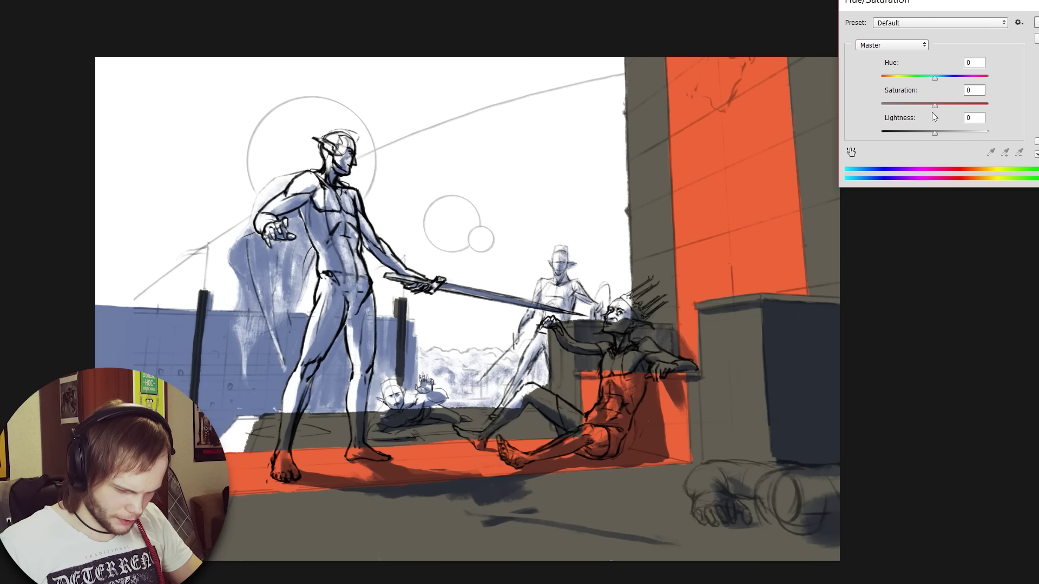
drag(933, 78, 933, 79)
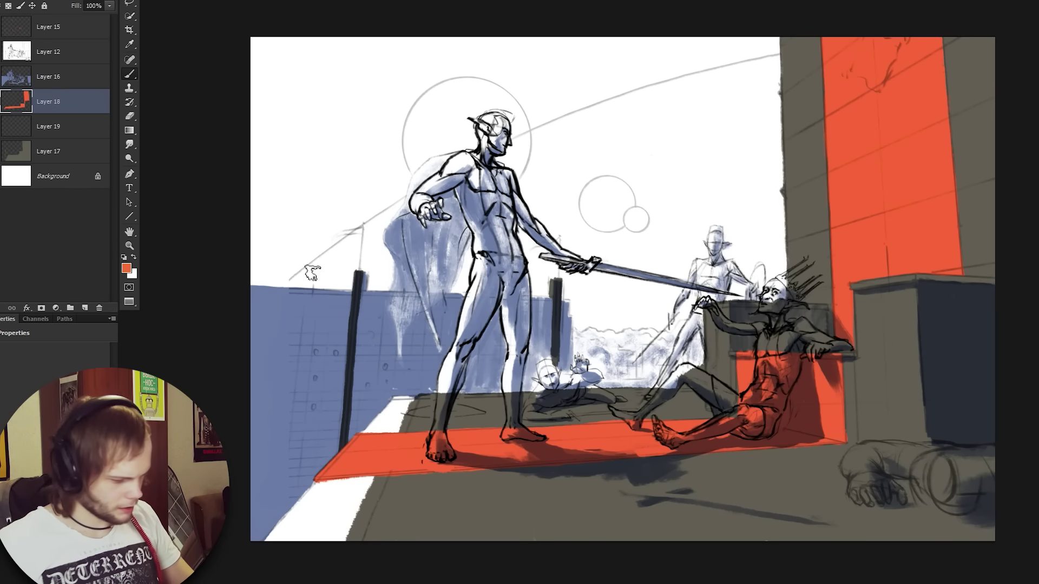
click(51, 150)
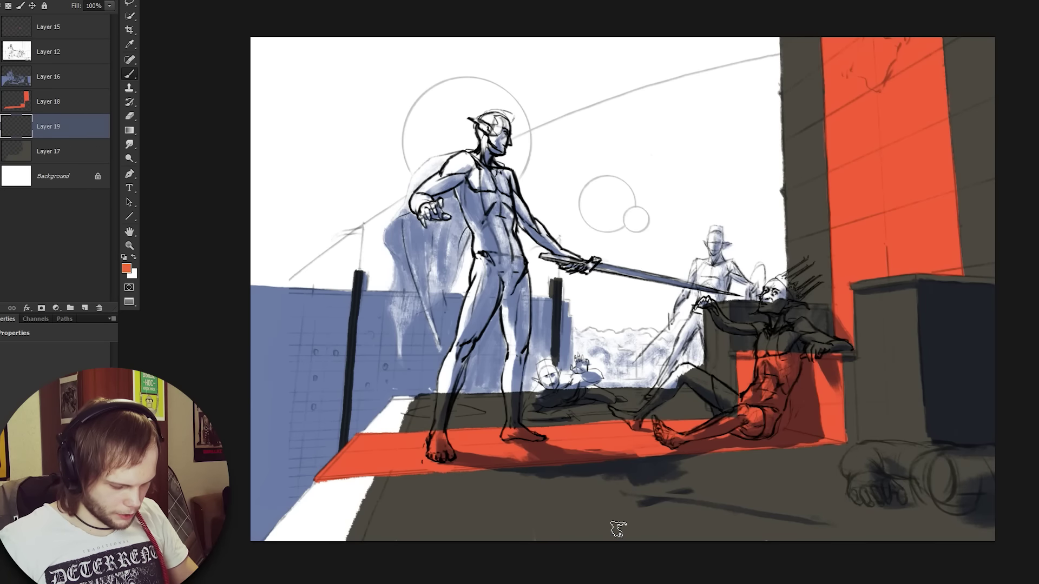
Step: On Layer 19, paint the floor's outer border and the top edges of the stone blocks light beige-gray
alt+click(476, 508)
drag(365, 469, 331, 544)
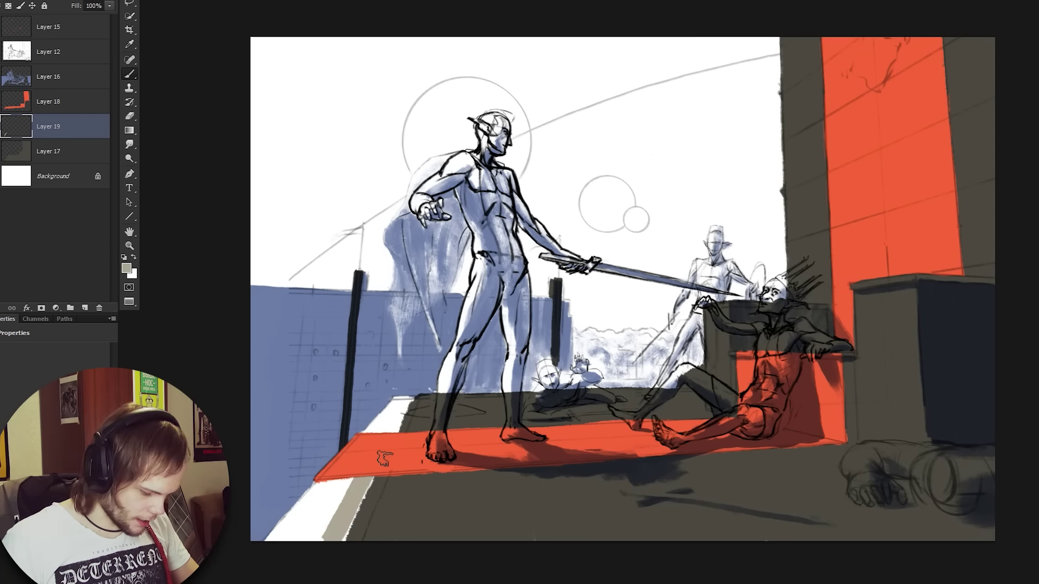
drag(389, 451, 346, 560)
mouse_move(375, 485)
mouse_down()
mouse_move(378, 462)
mouse_move(311, 541)
mouse_move(346, 472)
mouse_move(298, 531)
mouse_move(288, 535)
mouse_move(324, 482)
mouse_move(274, 536)
mouse_move(325, 475)
mouse_move(263, 548)
mouse_move(395, 397)
mouse_move(406, 425)
mouse_up()
drag(852, 286, 995, 282)
drag(723, 304, 828, 307)
Step: Paint thin light beige-gray seams across the dark wall on both sides of the red banner
drag(825, 174, 783, 193)
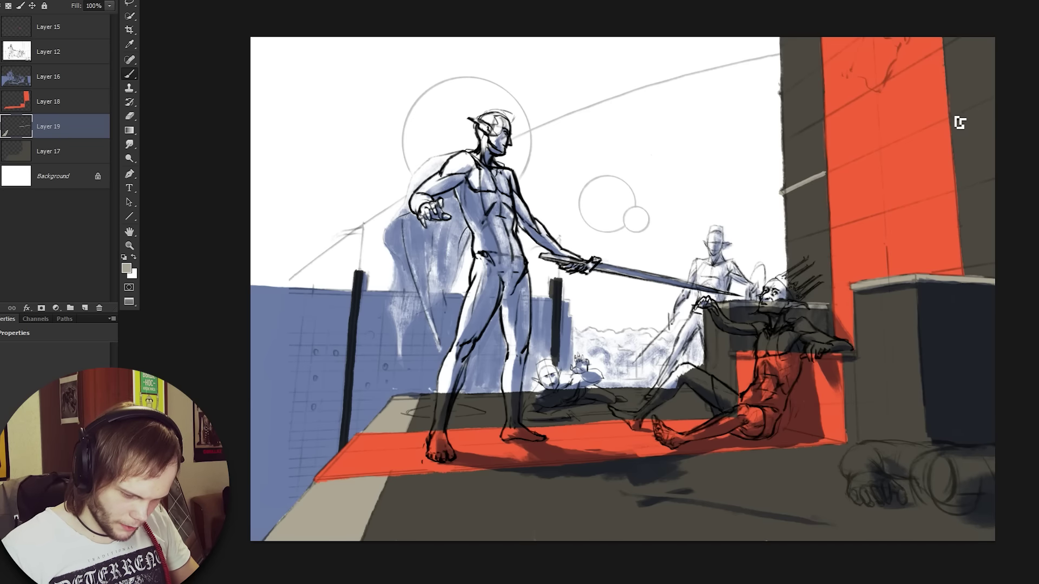
drag(951, 116, 994, 98)
drag(822, 66, 783, 96)
drag(995, 263, 964, 269)
drag(830, 292, 790, 295)
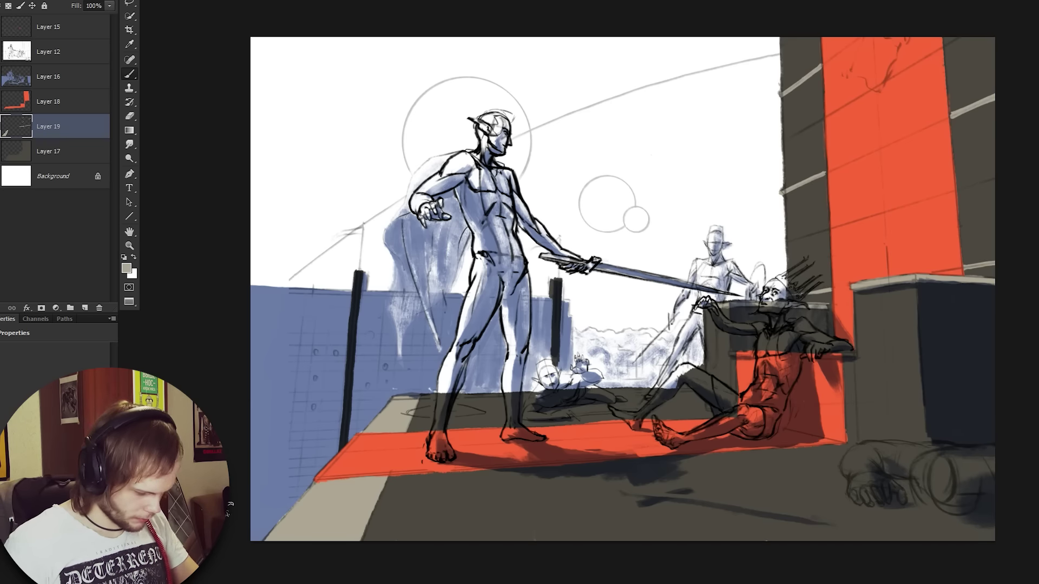
Step: Add Layer 20 above the Background and fill the low building behind the standing figure with beige-gray
click(53, 176)
click(85, 308)
mouse_move(343, 335)
mouse_down()
mouse_move(460, 336)
mouse_move(566, 367)
mouse_up()
Step: On Layer 16, paint sampled blue shadows under the wall seam, along the banner's edge and over the fallen foreground figure
click(53, 102)
click(53, 77)
alt+click(958, 357)
drag(953, 118, 995, 102)
drag(945, 76, 963, 265)
mouse_move(843, 363)
mouse_down()
mouse_move(846, 444)
mouse_move(905, 480)
mouse_up()
drag(941, 496, 991, 522)
Step: Add Layer 21 above the Background and fill the whole sky behind the figures with light blue
click(53, 201)
click(85, 308)
drag(773, 109, 761, 289)
drag(771, 51, 732, 189)
drag(742, 43, 701, 168)
mouse_move(725, 44)
mouse_down()
mouse_move(704, 81)
mouse_move(285, 146)
mouse_move(595, 354)
mouse_move(669, 299)
mouse_up()
mouse_move(625, 355)
mouse_down()
mouse_move(695, 374)
mouse_move(587, 376)
mouse_up()
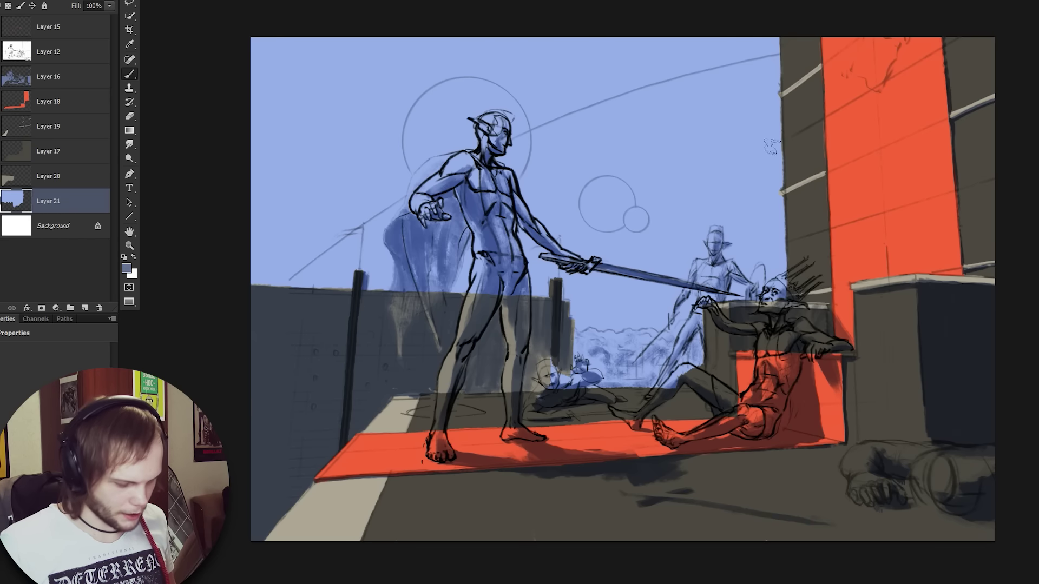
Step: Darken the upper sky with broad strokes of muted blue, grading it to lighter blue near the horizon
mouse_move(282, 44)
mouse_down()
mouse_move(257, 108)
mouse_move(362, 40)
mouse_up()
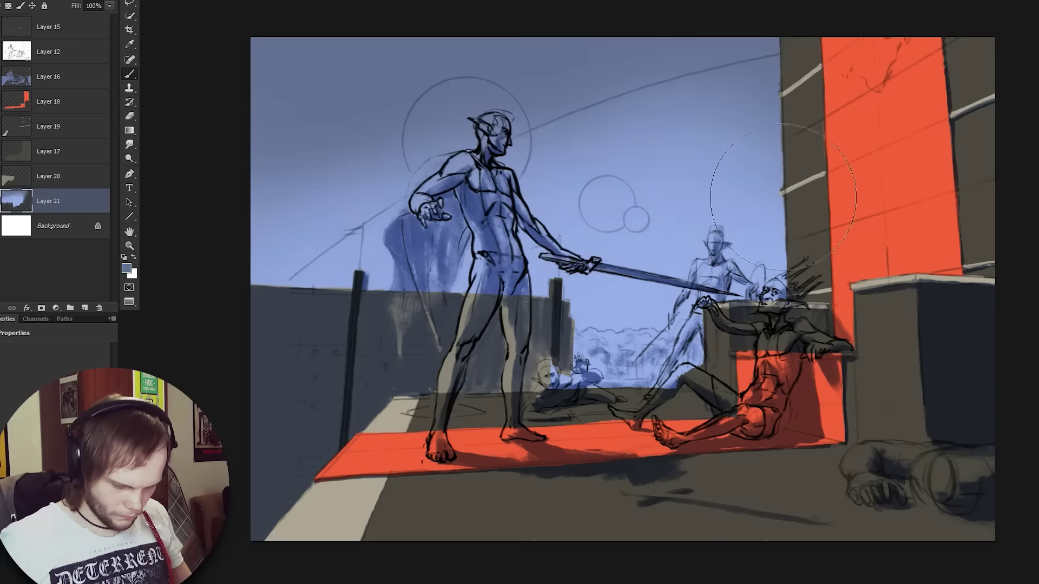
drag(683, 125, 271, 122)
drag(259, 67, 996, 73)
drag(260, 162, 779, 216)
drag(259, 189, 780, 206)
Step: Add Layer 22 clipped to Layer 16 and reset the painting colors to black and white
click(48, 77)
click(85, 307)
key(ctrl+alt+g)
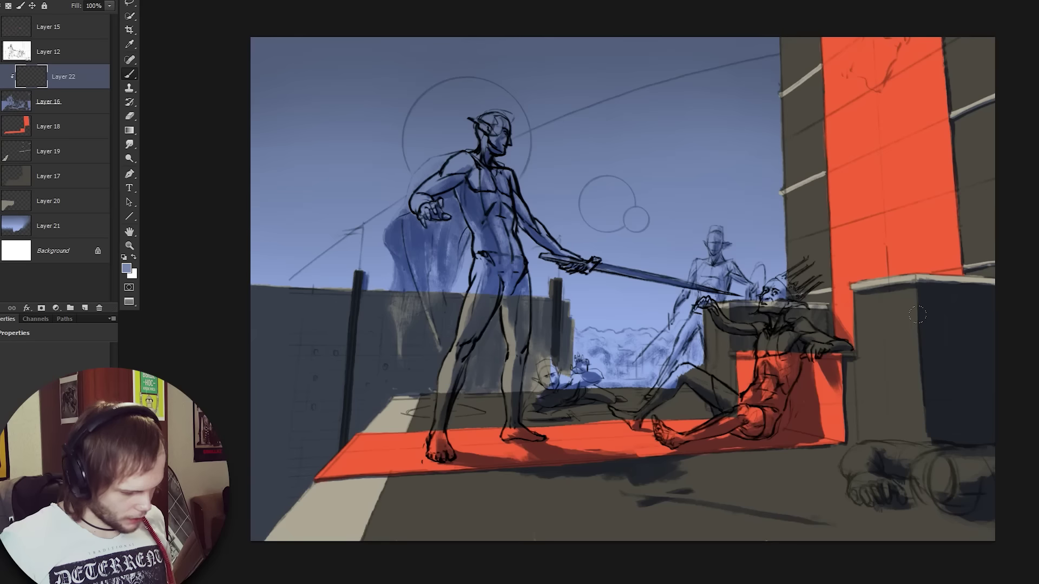
key(d)
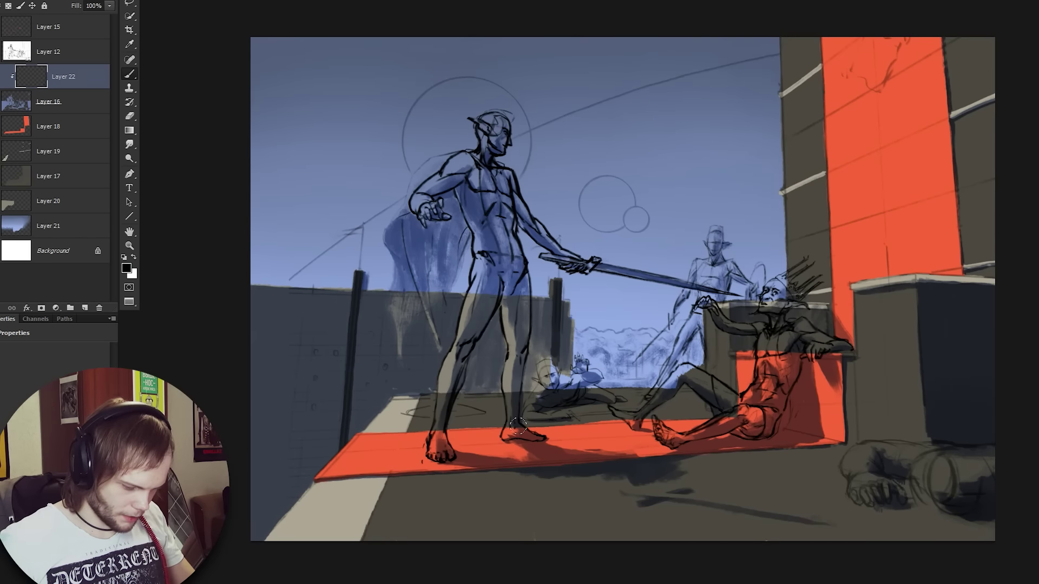
Step: On Layer 22, paint soft black shading over the cape, the foreground wall, the throne beside the king and the swordsman's sword arm
drag(459, 199, 403, 238)
drag(346, 432, 271, 514)
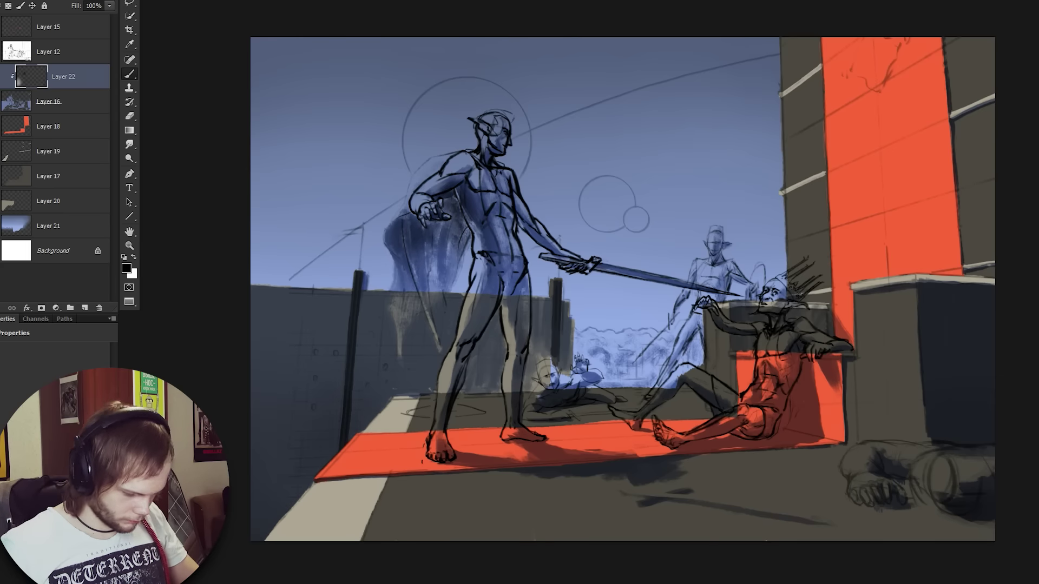
mouse_move(803, 362)
mouse_down()
mouse_move(790, 428)
mouse_move(763, 438)
mouse_up()
drag(525, 216, 555, 250)
Step: Add Layer 23 above Layer 18 and block in the swordsman's clothes and cape with brown
key(alt+bracketleft)
key(alt+bracketleft)
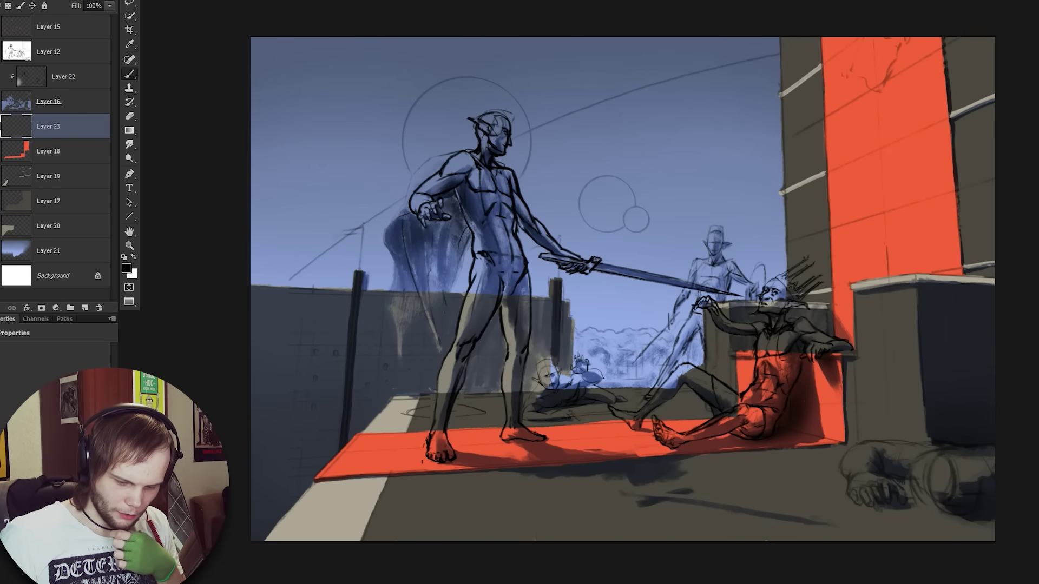
mouse_move(566, 486)
mouse_down()
mouse_move(538, 521)
mouse_move(590, 495)
mouse_move(580, 530)
mouse_up()
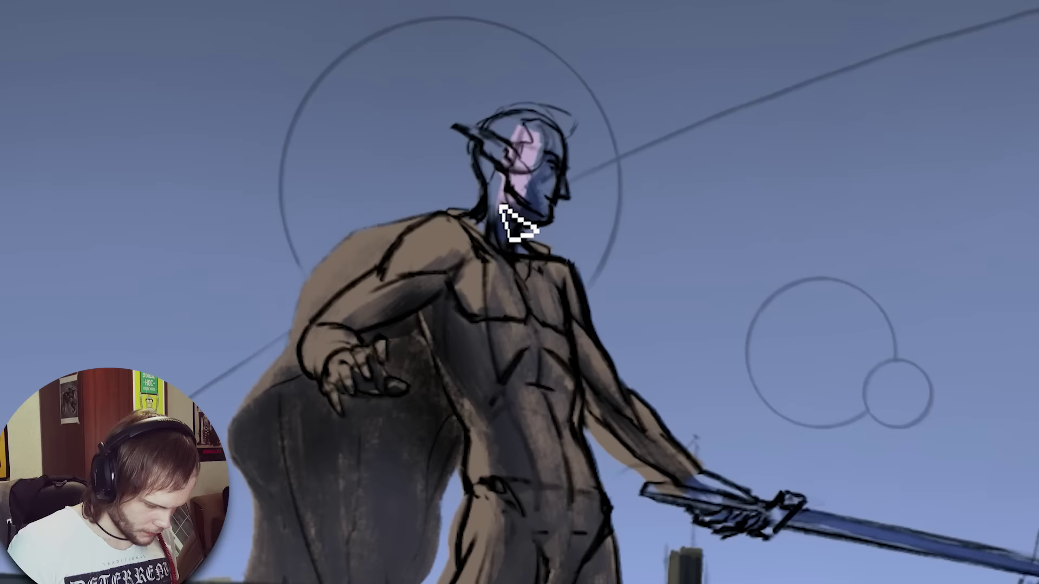
Step: Paint pale lilac skin on the swordsman's head and salmon-pink skin on the fallen foreground figure
drag(516, 224, 518, 163)
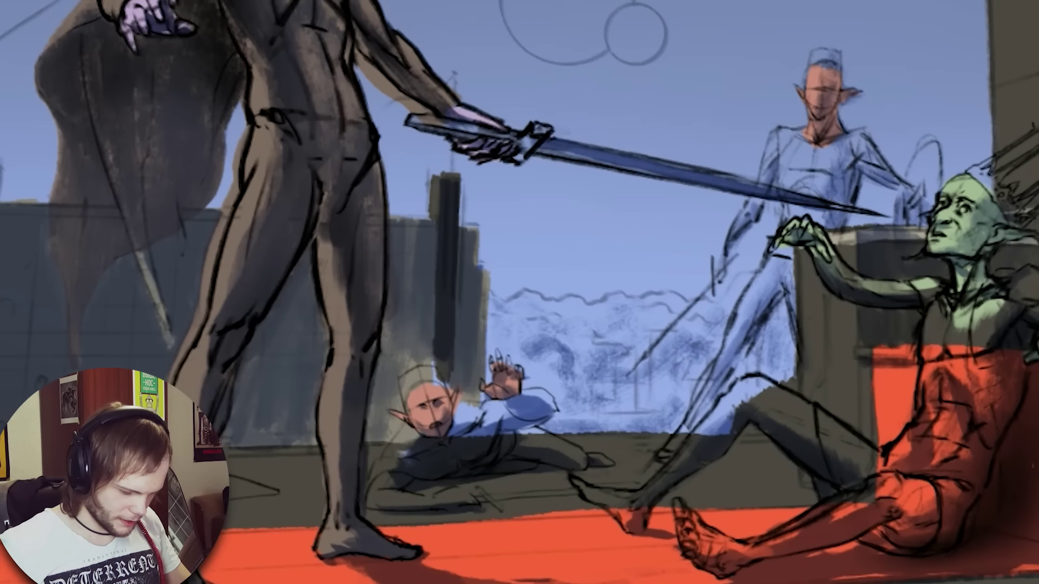
key(ctrl+z)
mouse_move(935, 476)
mouse_down()
mouse_move(988, 490)
mouse_move(963, 501)
mouse_up()
drag(955, 458, 991, 457)
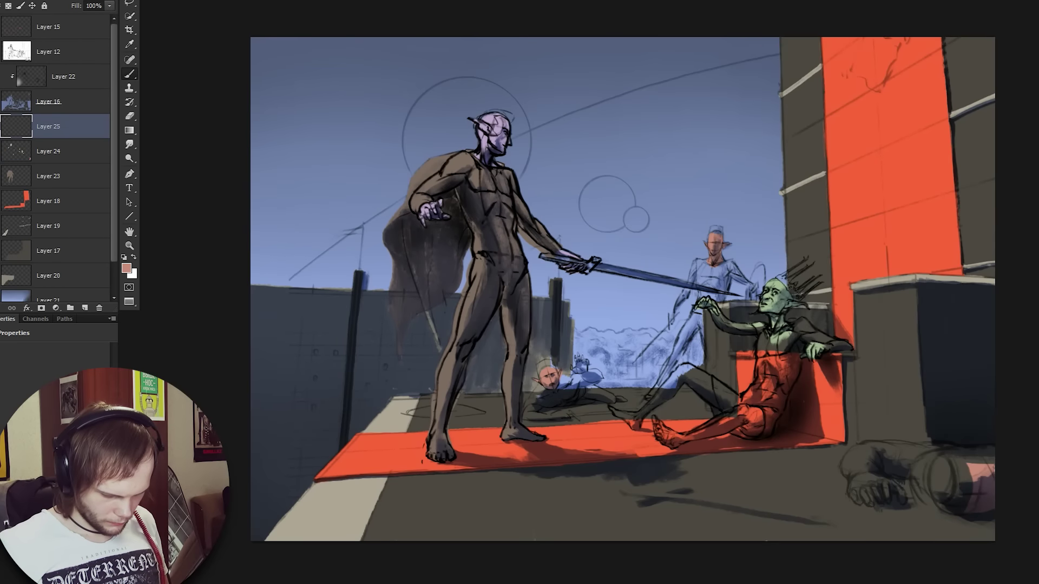
Step: On Layer 25, paint the seated king's open jacket and sleeves near-black
key(d)
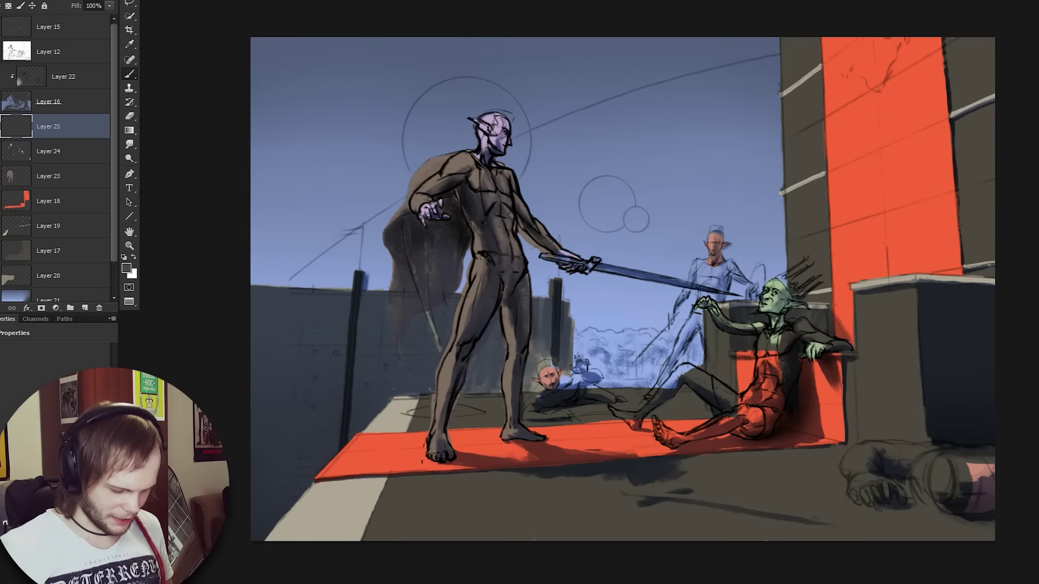
scroll(760, 411, up, 5)
drag(793, 470, 853, 368)
mouse_move(850, 233)
mouse_down()
mouse_move(923, 260)
mouse_move(914, 248)
mouse_up()
mouse_move(658, 192)
mouse_down()
mouse_move(673, 211)
mouse_move(752, 238)
mouse_move(754, 314)
mouse_up()
drag(754, 284, 736, 365)
Step: Add Layer 26 and paint the king's jacket lapels and both cuffs creamy white
key(ctrl+shift+alt+n)
mouse_move(830, 214)
mouse_down()
mouse_move(811, 254)
mouse_move(823, 422)
mouse_up()
drag(767, 243, 746, 330)
key(ctrl+z)
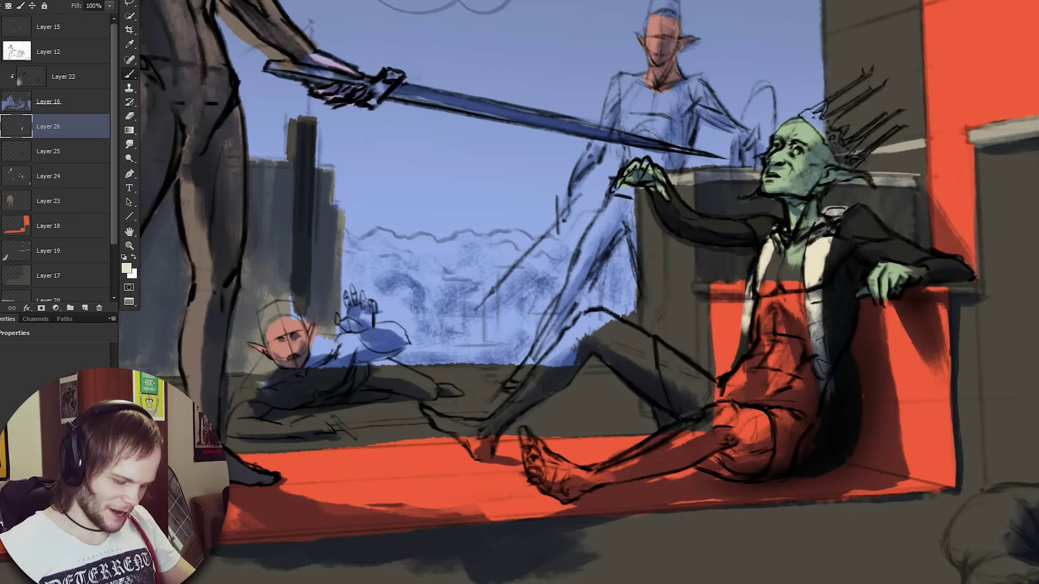
drag(826, 452, 813, 472)
drag(778, 218, 765, 243)
drag(926, 265, 932, 284)
drag(648, 193, 663, 209)
Step: Add Layer 27 below Layer 25 and fill the king's tunic with teal
key(ctrl+shift+alt+n)
mouse_move(780, 266)
mouse_down()
mouse_move(757, 378)
mouse_move(785, 460)
mouse_up()
key(alt+[)
scroll(844, 129, up, 2)
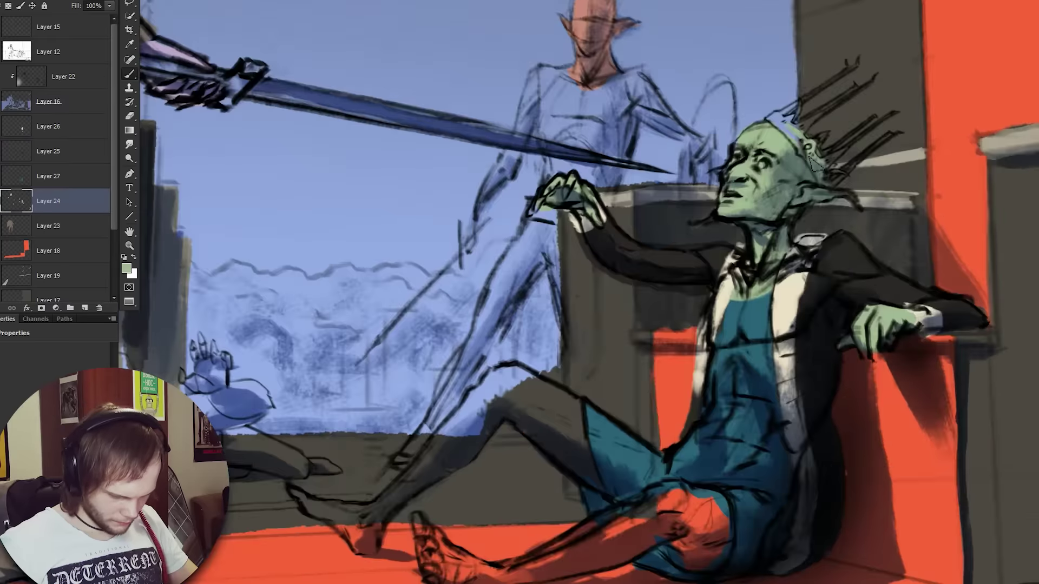
Step: Add Layer 28 above Layer 27 and paint the king's legs and boots dark brown
scroll(877, 509, down, 5)
key(alt+])
key(ctrl+shift+alt+n)
drag(876, 460, 838, 490)
drag(844, 474, 728, 503)
drag(771, 401, 733, 427)
drag(706, 479, 671, 473)
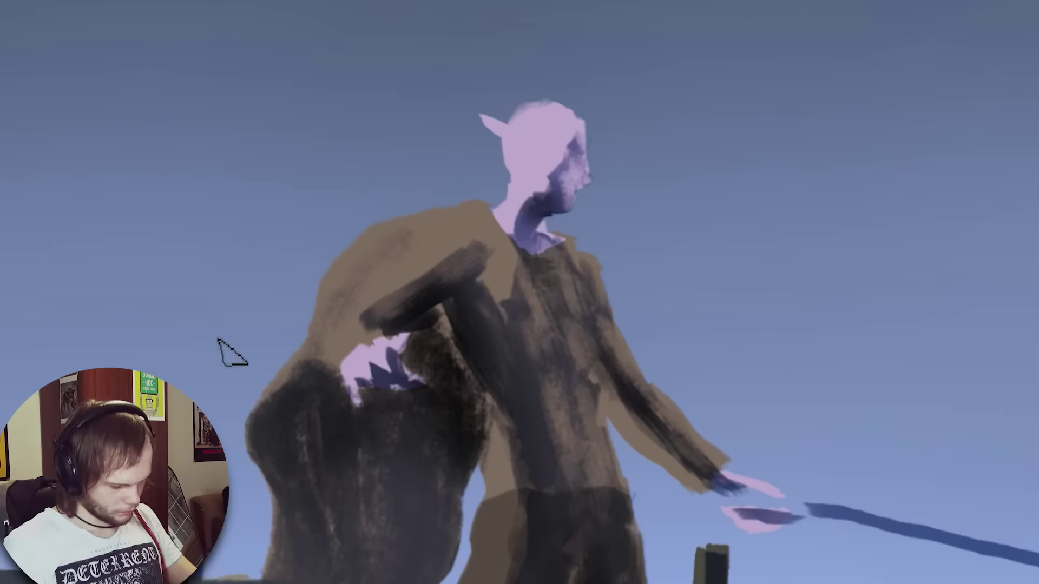
Step: Paint spiky violet hair on the swordsman's head on Layer 27
drag(498, 111, 582, 127)
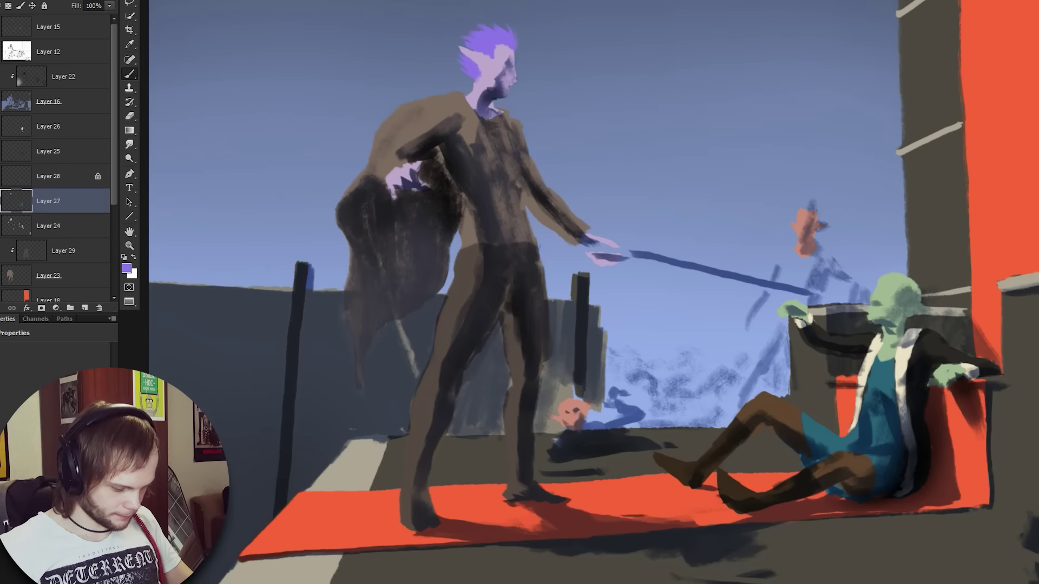
click(49, 126)
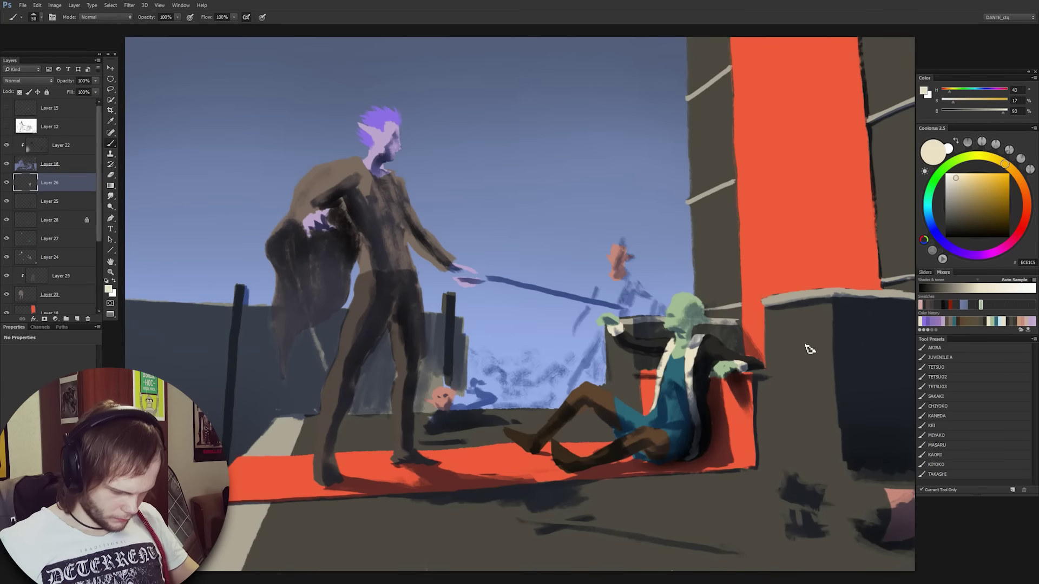
Step: Load the clothed swordsman's silhouette from Layer 23 as a selection for retouching the Layer 16 shadows, and release it
click(48, 101)
ctrl+click(16, 275)
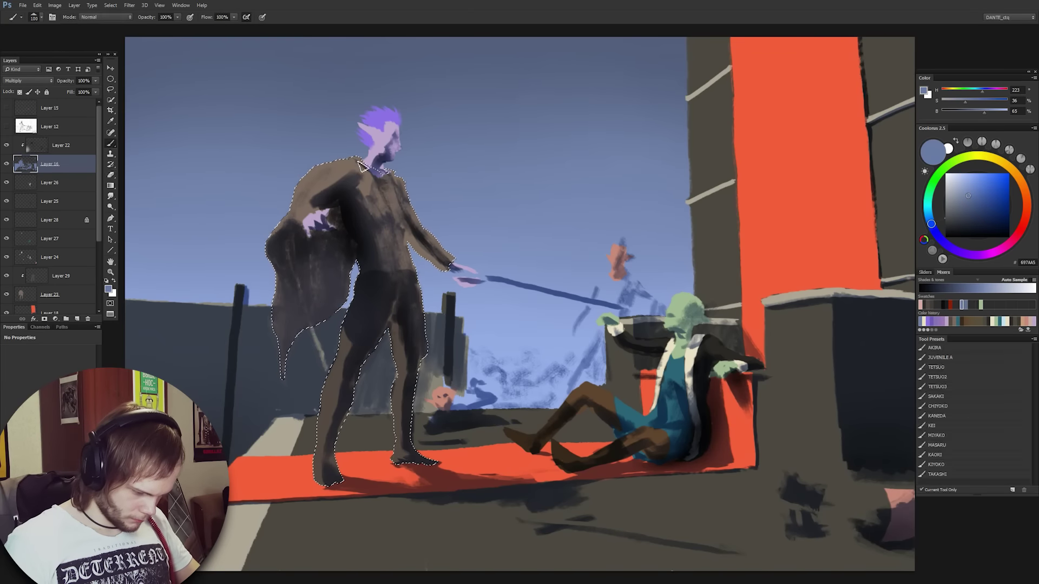
key(ctrl+d)
key(e)
Step: Add Layer 30 above Layer 25 and sample beige from the stone block's ledge and blue from the lower sky
click(37, 202)
key(ctrl+shift+alt+n)
key(b)
alt+click(789, 297)
key(bracketright)
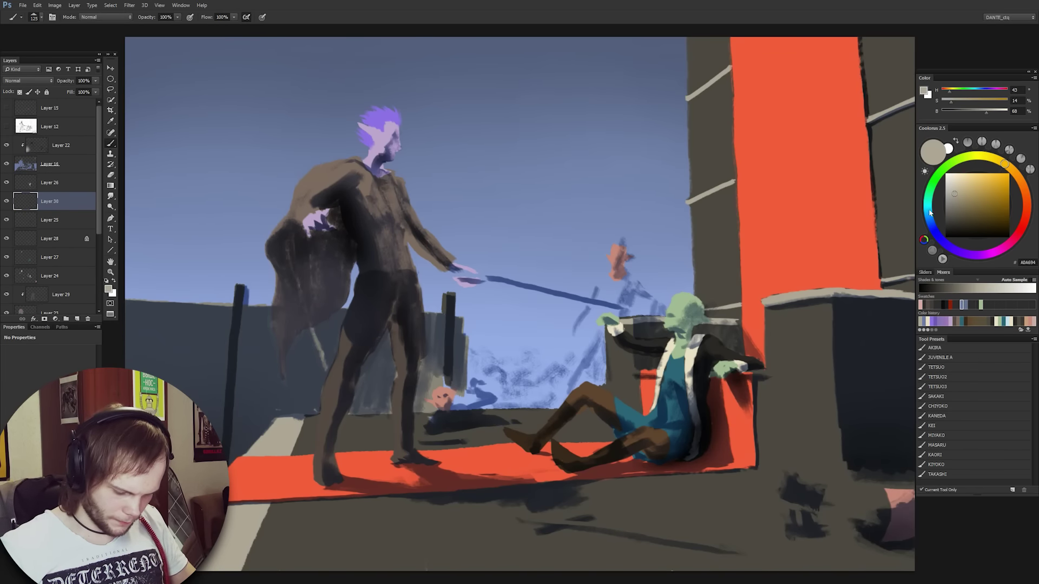
alt+click(543, 324)
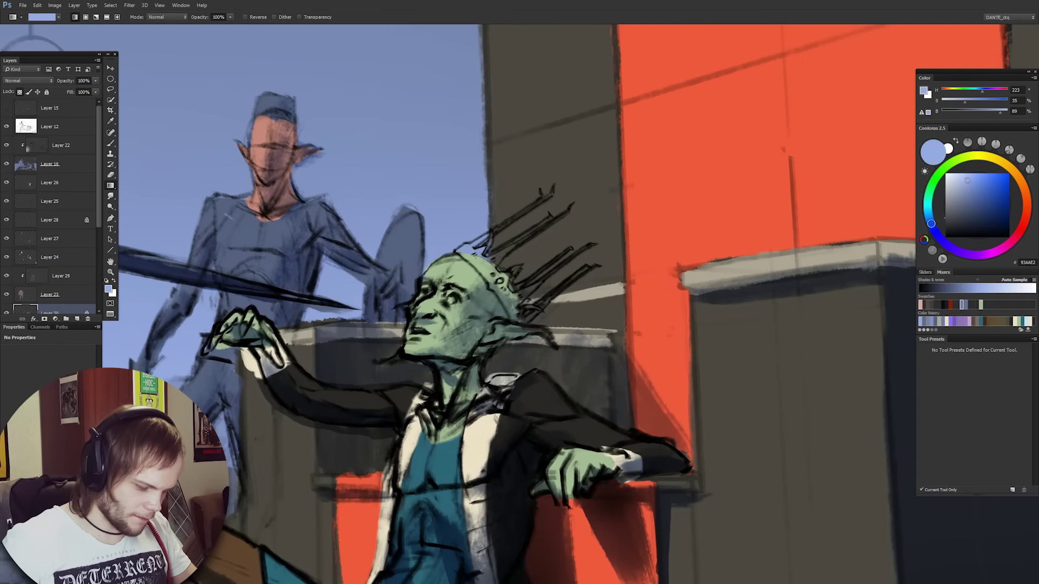
Step: Block in the swords, the king's crown and the fallen figures with flat muted blue
key(b)
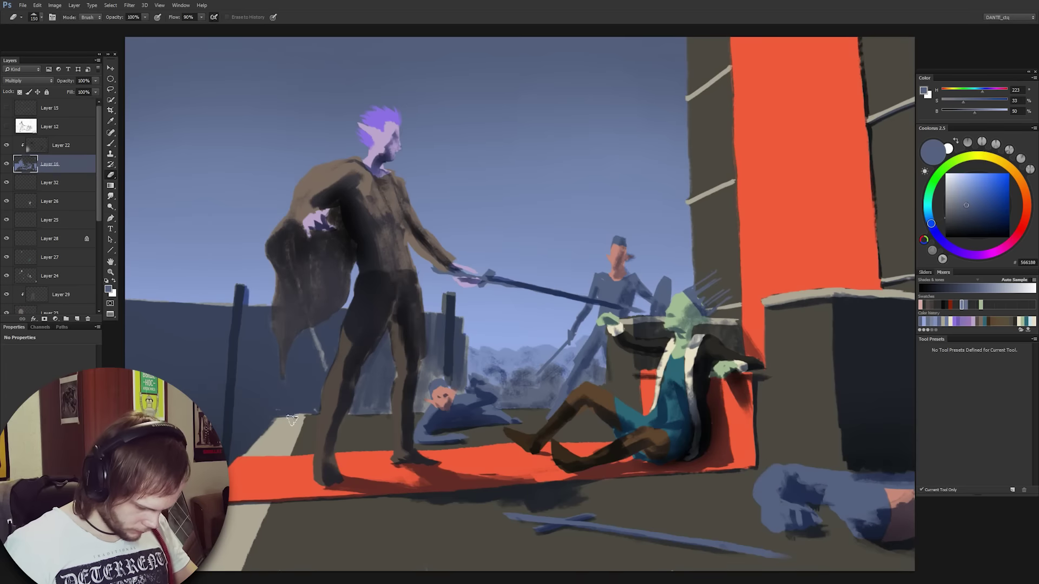
key(bracketright)
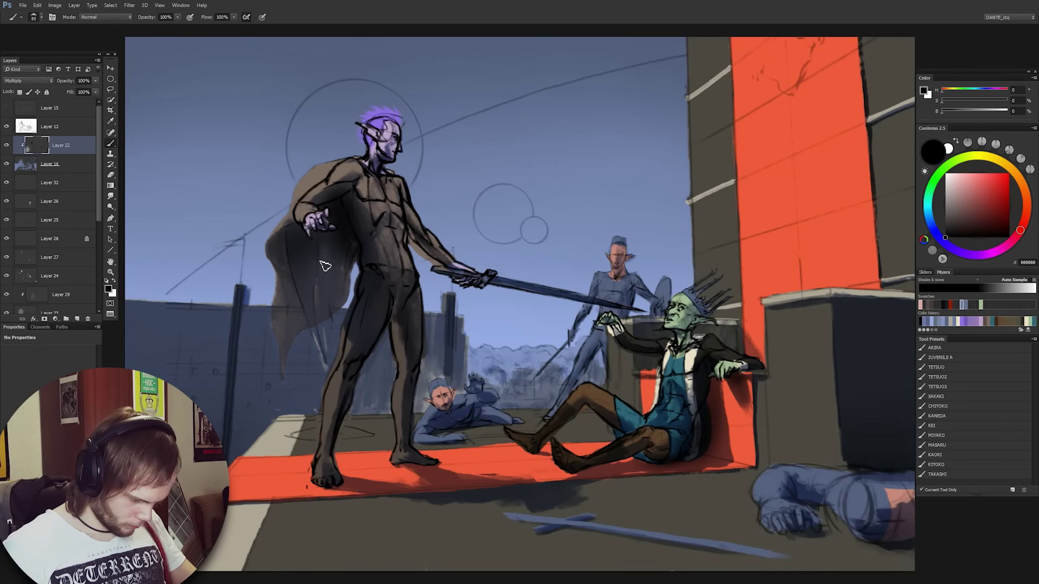
Step: On Layer 22, deepen the shading on the swordsman's cape, arm and legs with soft black
drag(284, 246, 324, 346)
drag(428, 189, 414, 433)
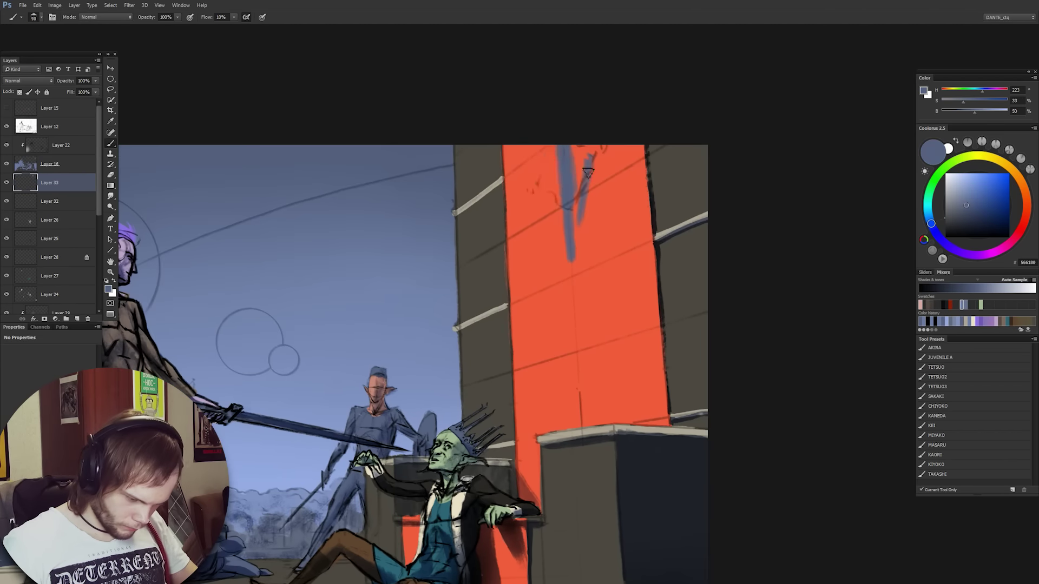
Step: On Layer 33, paint a ragged muted-blue shape hanging on the upper red banner and trim its edges
drag(589, 173, 536, 189)
key(e)
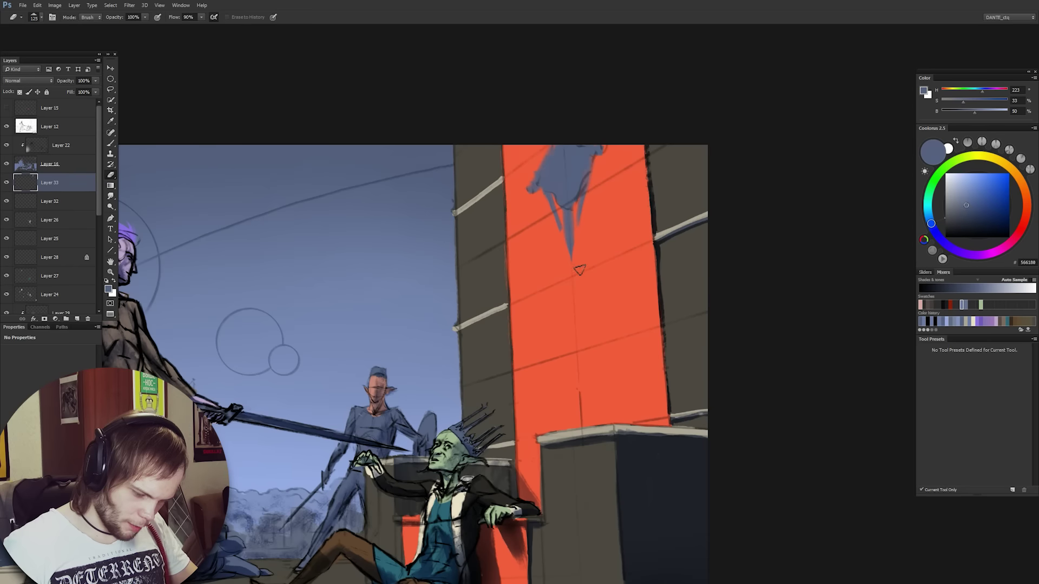
key(b)
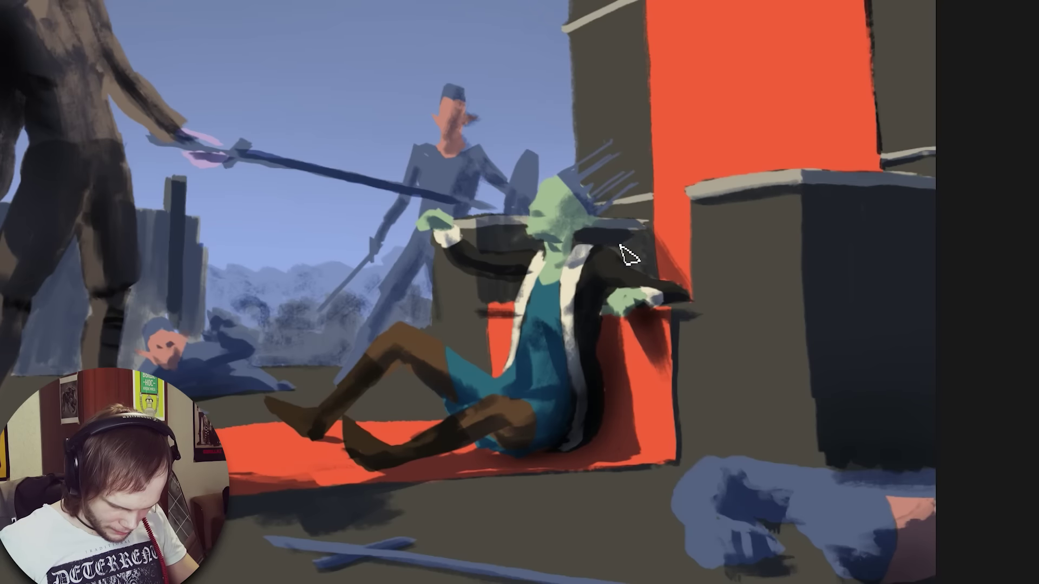
Step: Darken the stonework behind the king and the front face of the large side block, and redefine the block's light ledge
drag(629, 244, 647, 270)
drag(662, 241, 682, 279)
drag(517, 230, 489, 238)
drag(489, 298, 505, 289)
drag(785, 217, 730, 297)
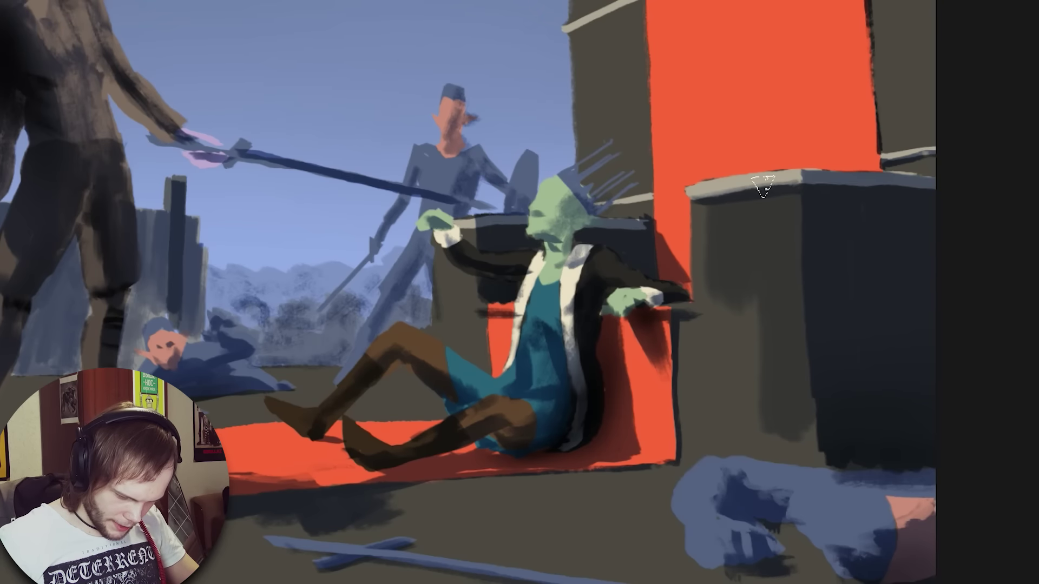
drag(797, 179, 704, 190)
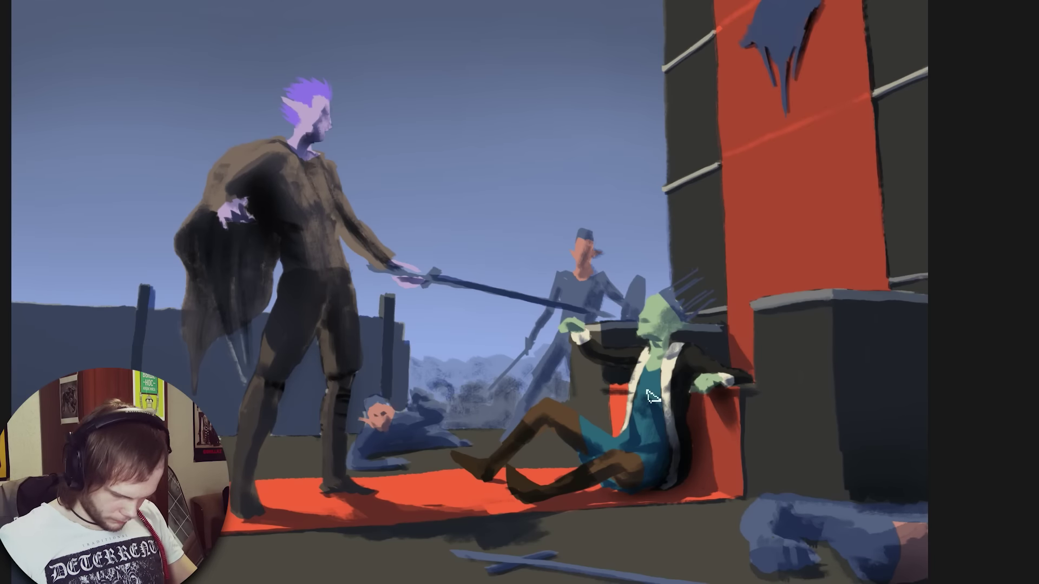
Step: Add shading strokes to the king's teal tunic, the background guard's shield area and the hanging shape on the banner
drag(652, 379, 644, 428)
drag(633, 292, 628, 314)
drag(763, 38, 790, 16)
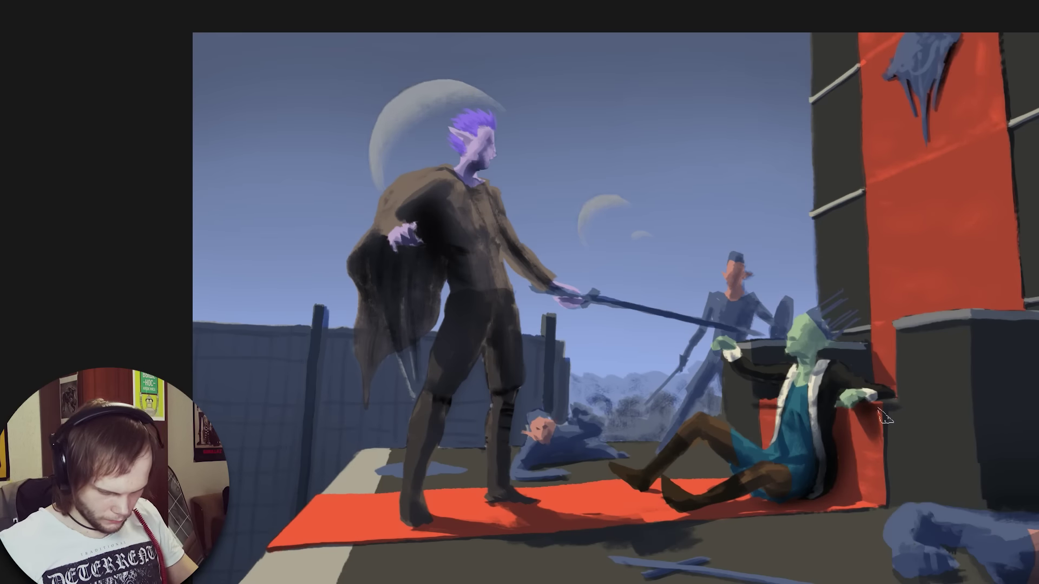
Step: Select the large moon behind the swordsman's head and move it into the open sky on the cape side
drag(433, 271, 505, 291)
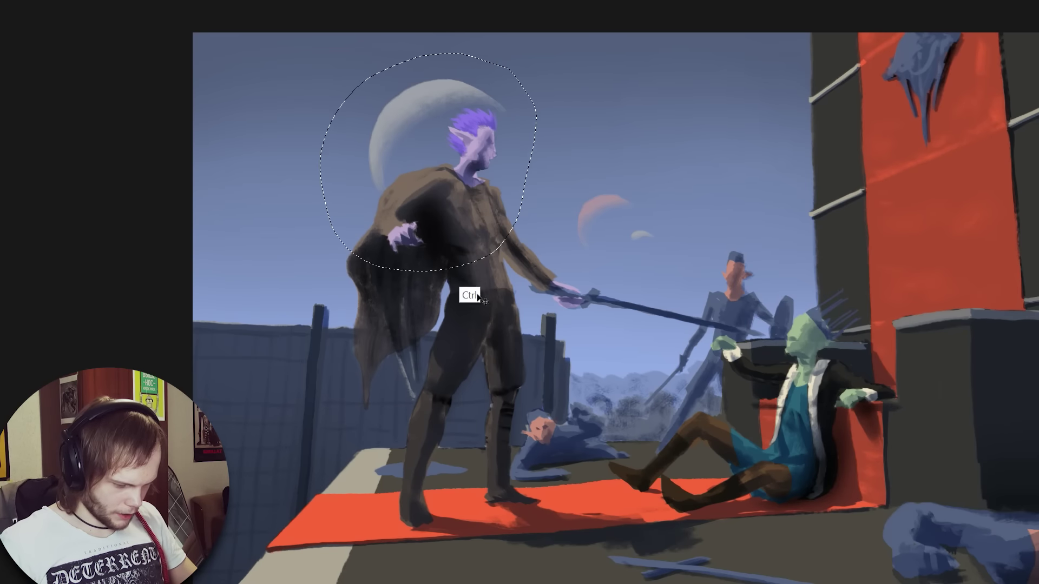
drag(449, 228, 308, 235)
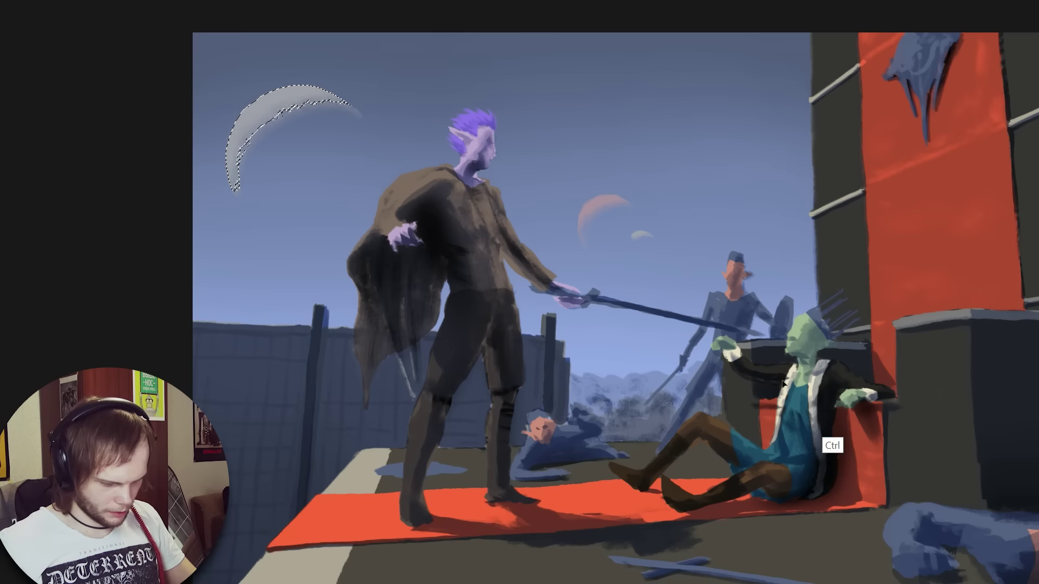
drag(783, 382, 684, 375)
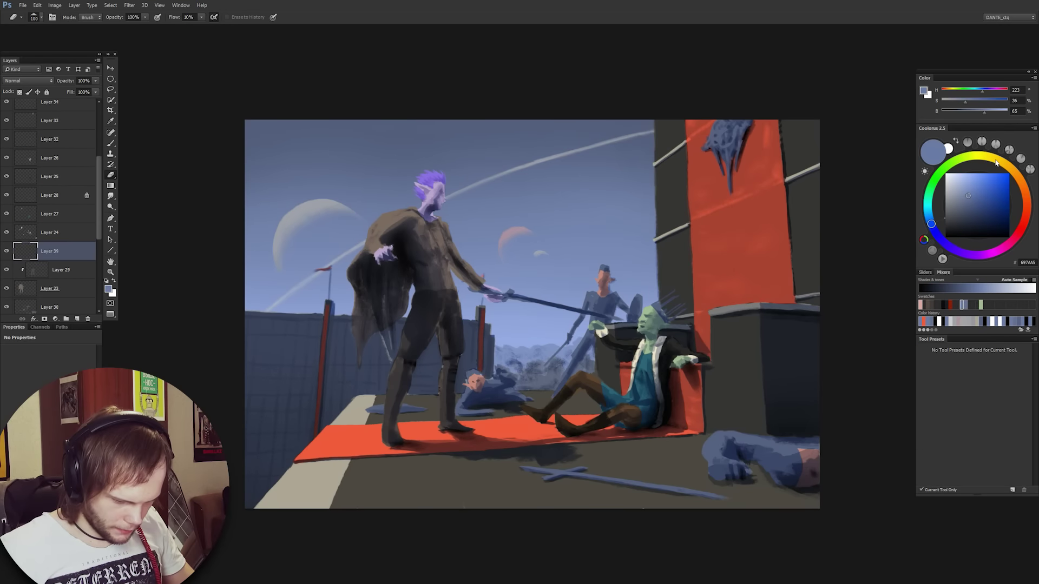
Step: Pick a pale warm cream as the painting color for Layer 39
drag(996, 163, 1020, 182)
click(956, 184)
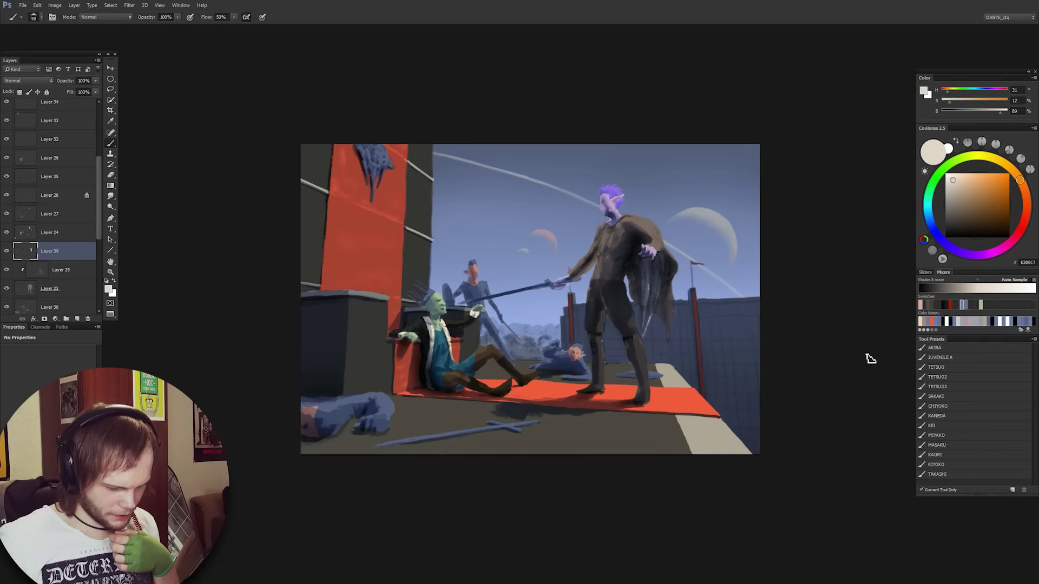
Step: Examine the mirrored composition and toggle Layer 37's visibility to check its contents
scroll(871, 359, left, 2)
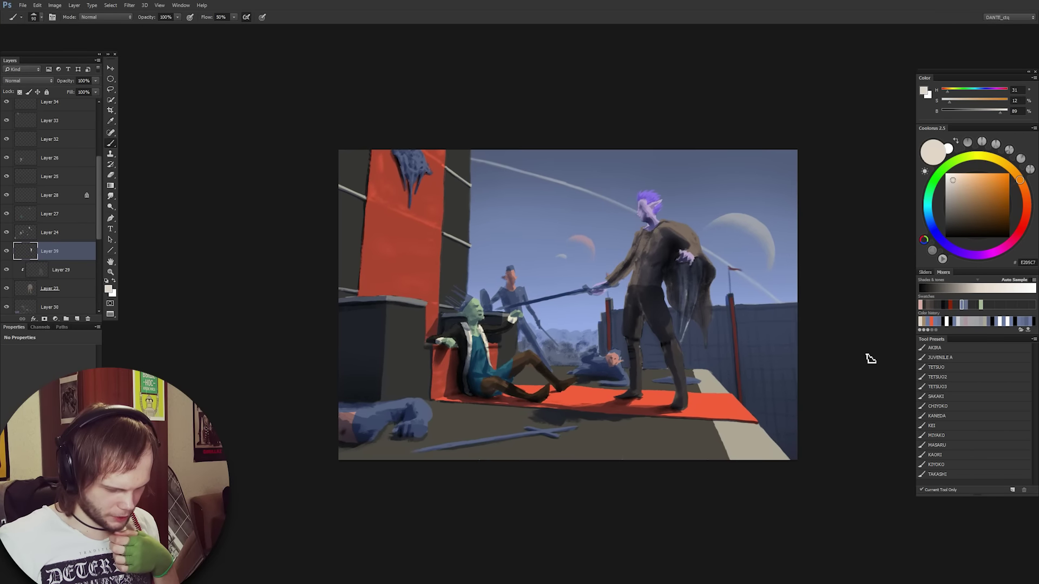
scroll(870, 359, up, 2)
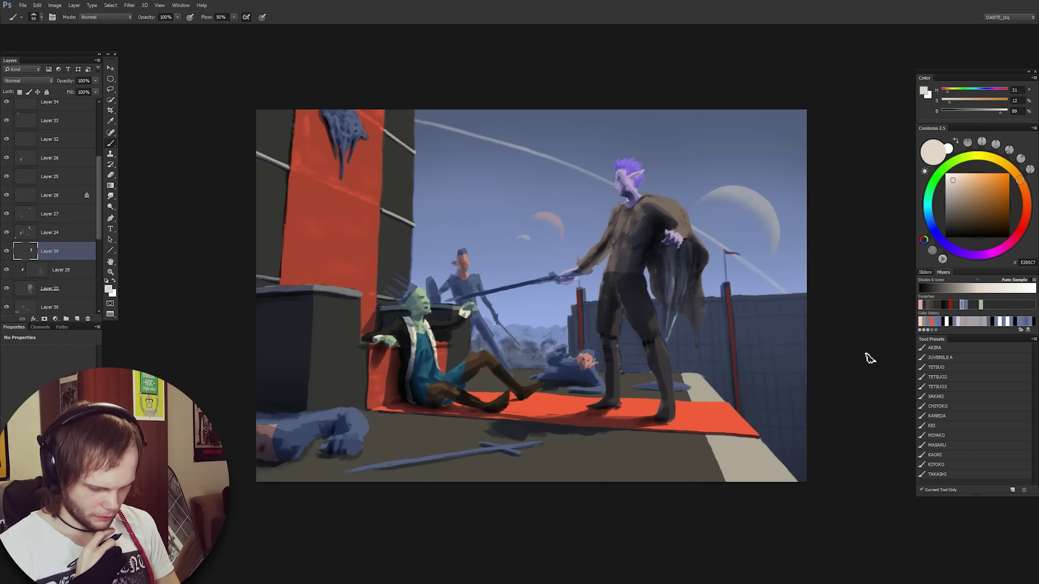
scroll(64, 287, down, 3)
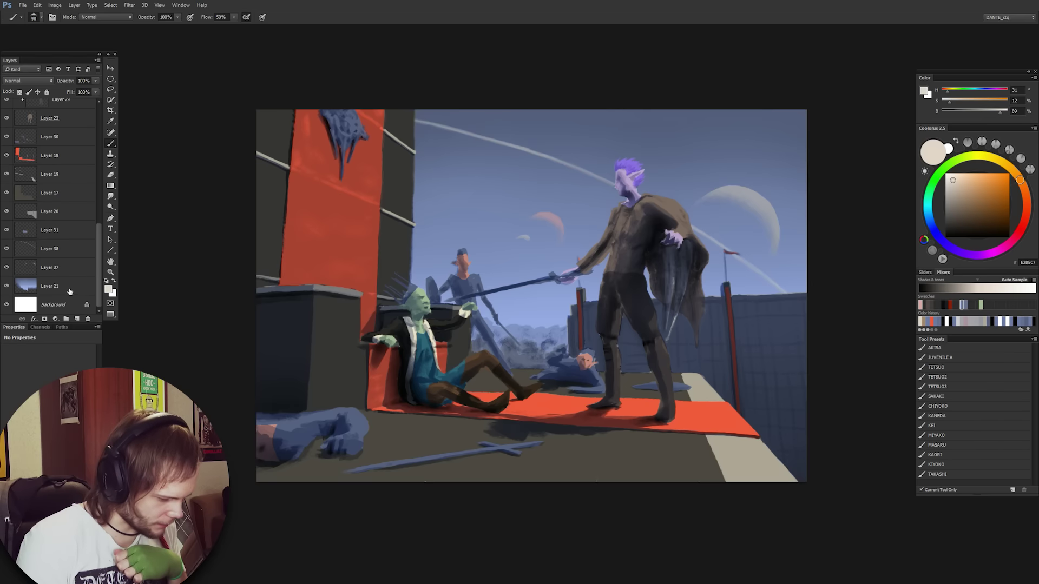
click(6, 267)
click(7, 267)
Step: Add a new layer above Layer 20 for a gradient and merge it down into Layer 20
click(64, 212)
key(ctrl+alt+shift+n)
key(g)
key(ctrl+e)
Step: On Layer 18, sample the carpet color for an enlarged brush and flip the mirrored canvas back
click(64, 156)
key(b)
alt+click(567, 404)
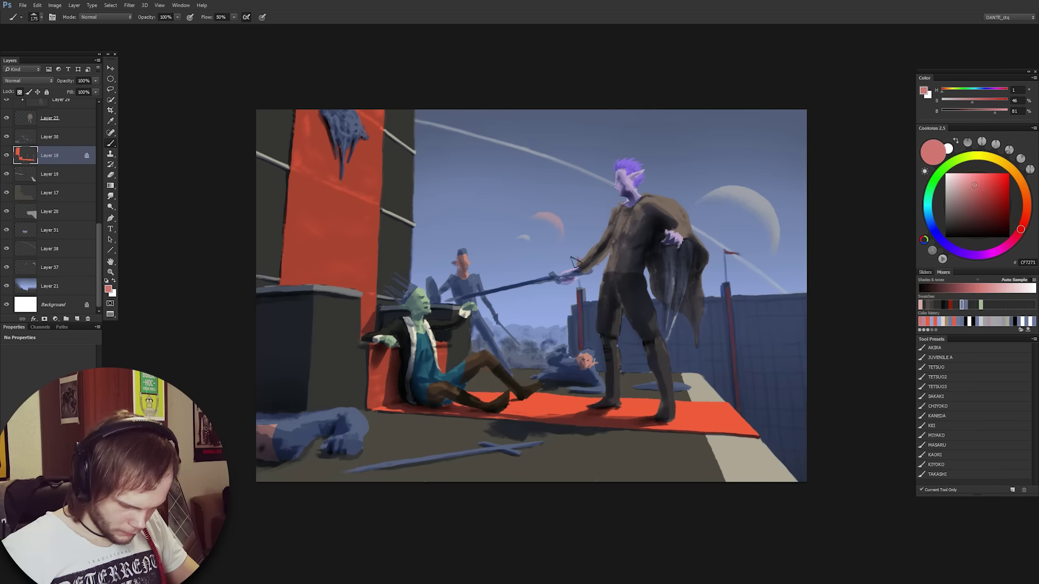
key(bracketright)
key(bracketright)
key(bracketright)
key(bracketright)
key(ctrl+shift+h)
scroll(612, 260, up, 3)
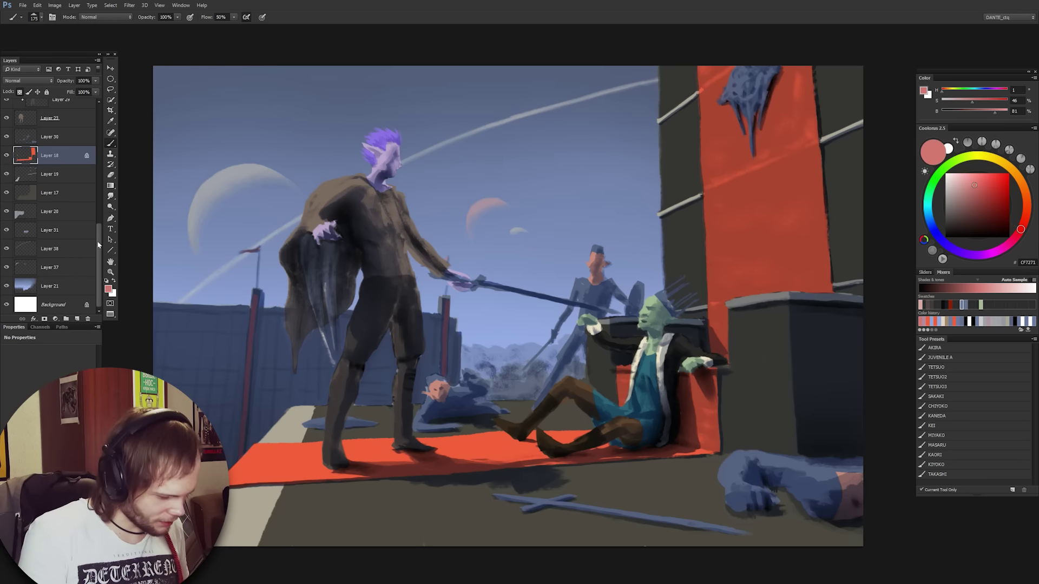
Step: Toggle the Layer 12 line art on and off to compare the sketch with the color blocking, leaving it hidden
scroll(99, 245, up, 5)
click(6, 126)
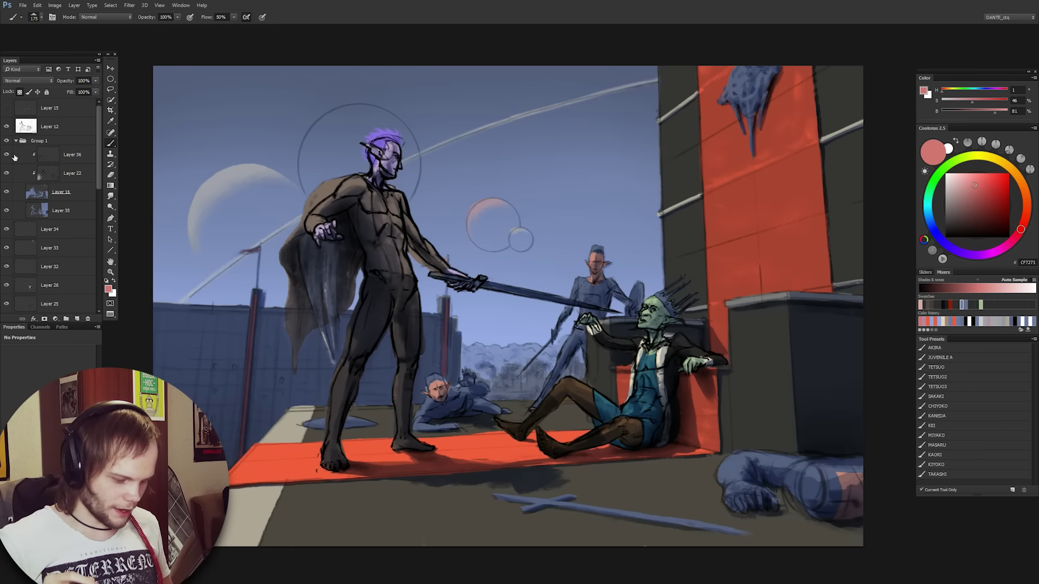
click(4, 127)
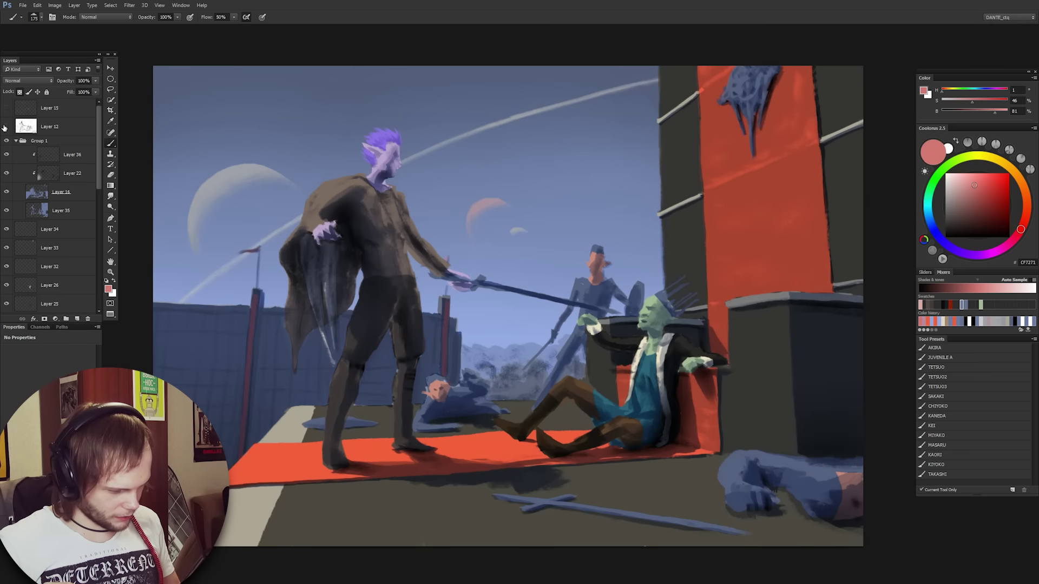
click(6, 127)
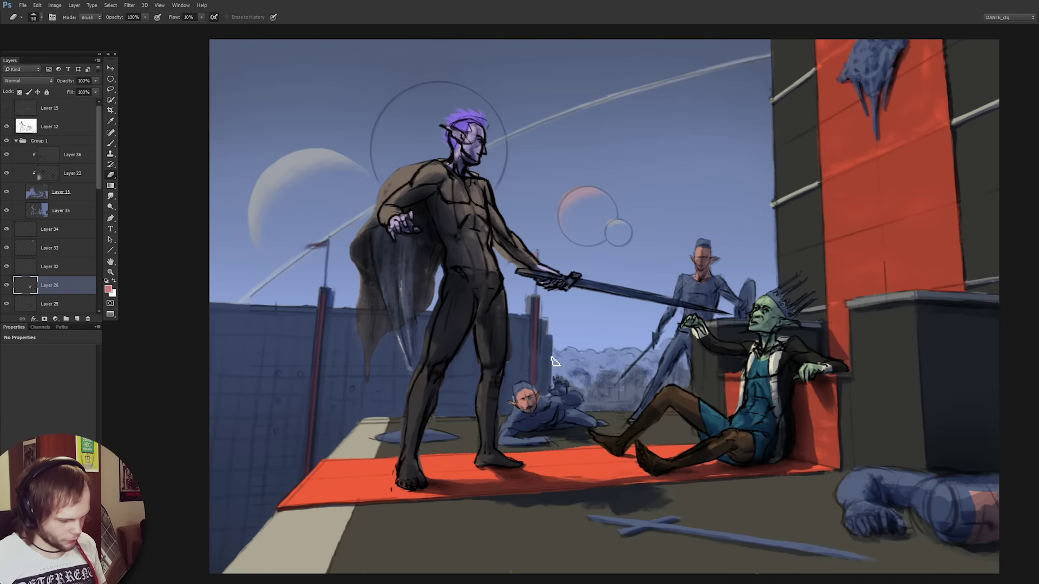
click(6, 127)
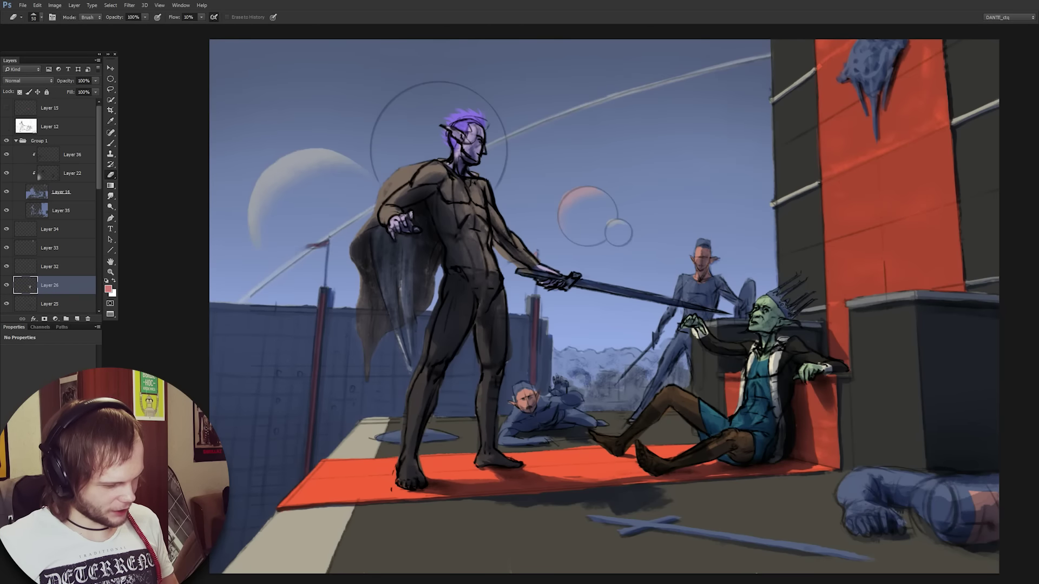
click(5, 128)
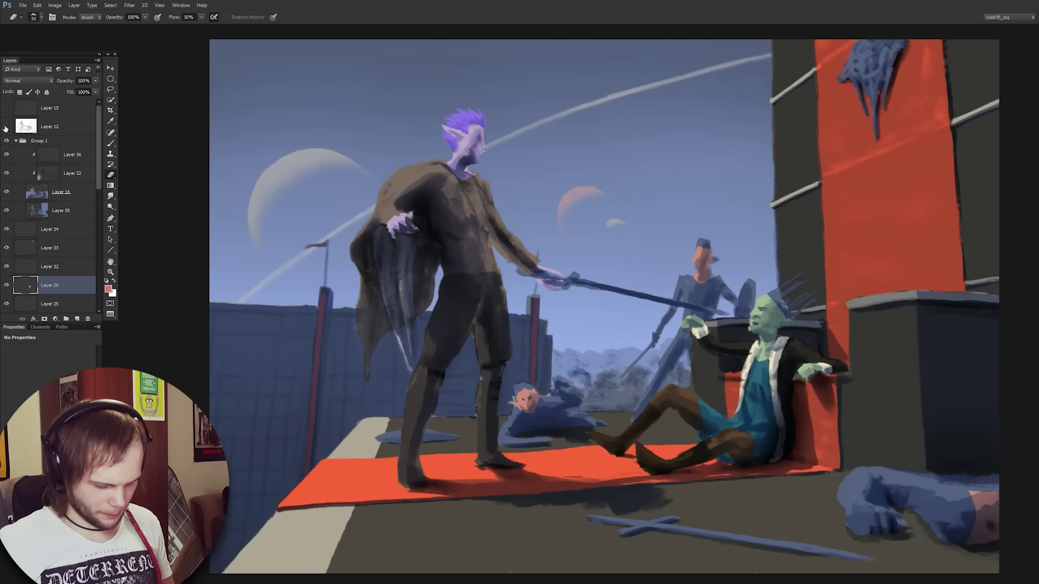